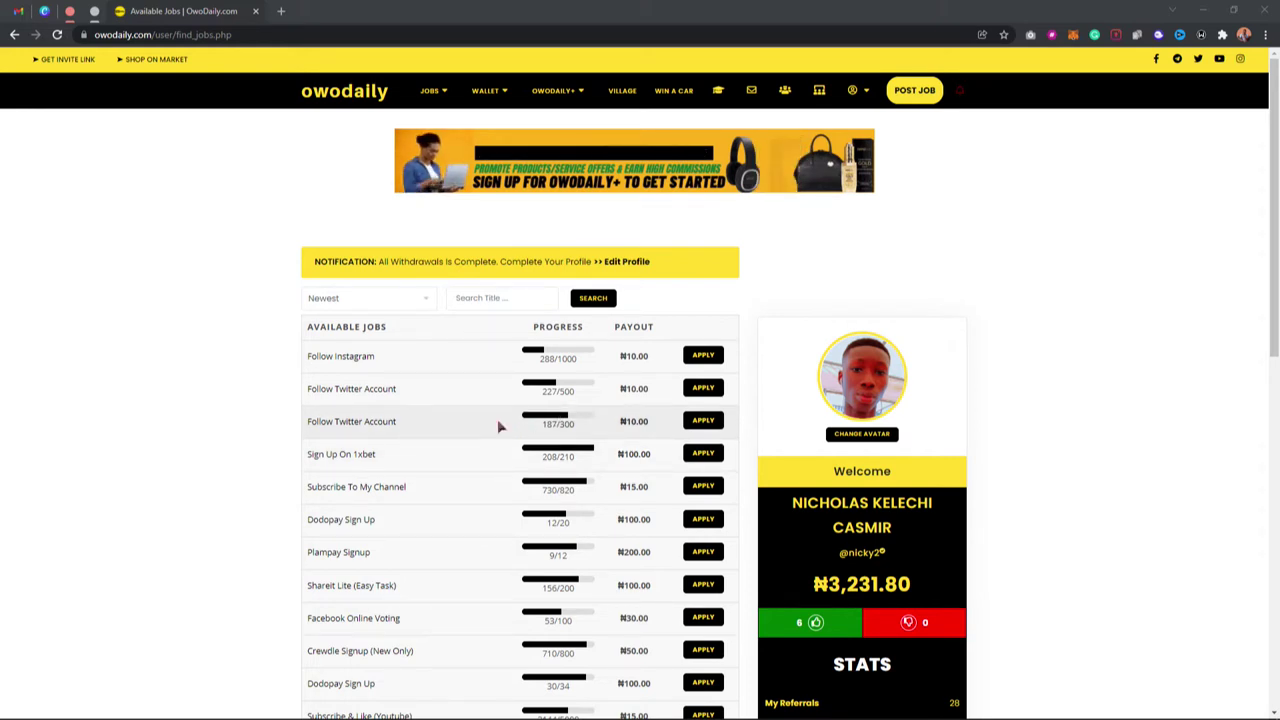
- Look through the available jobs and open the Follow Twitter Account job that needs 500 workers
{"action": "scroll", "coordinate": [499, 425], "scroll_direction": "down", "scroll_amount": 2}
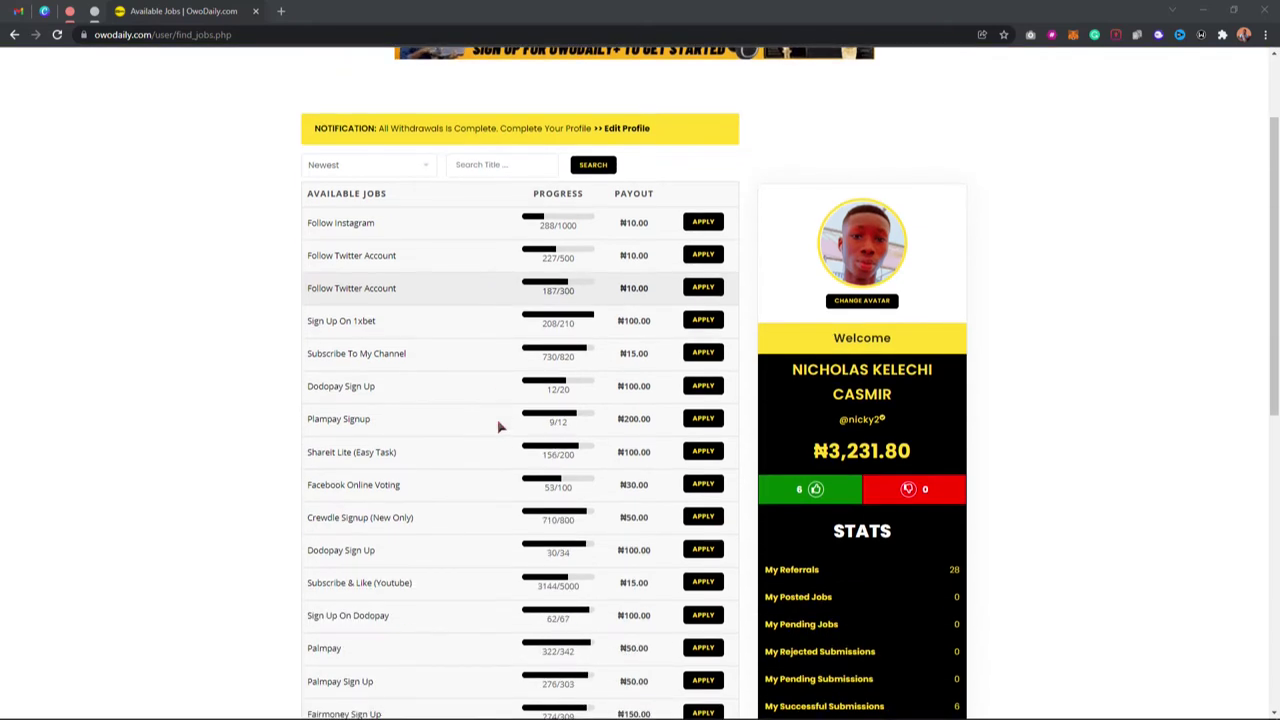
{"action": "scroll", "coordinate": [499, 426], "scroll_direction": "down", "scroll_amount": 2}
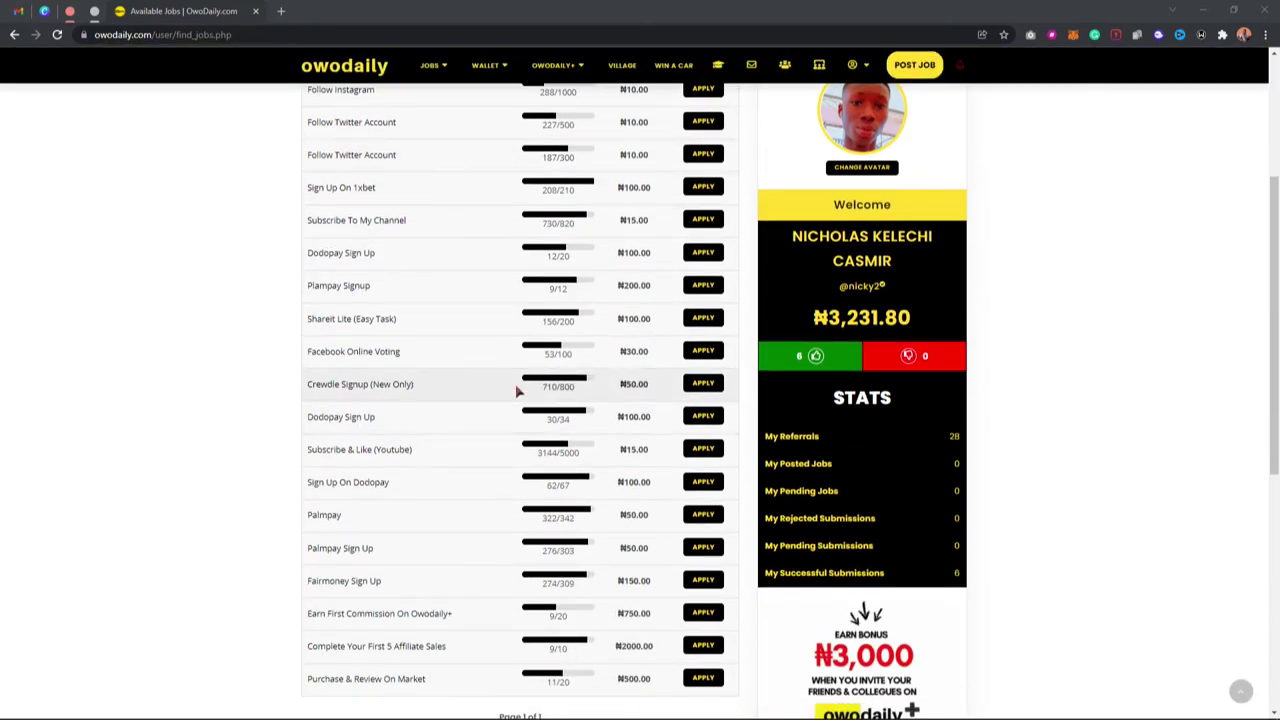
{"action": "scroll", "coordinate": [517, 389], "scroll_direction": "up", "scroll_amount": 4}
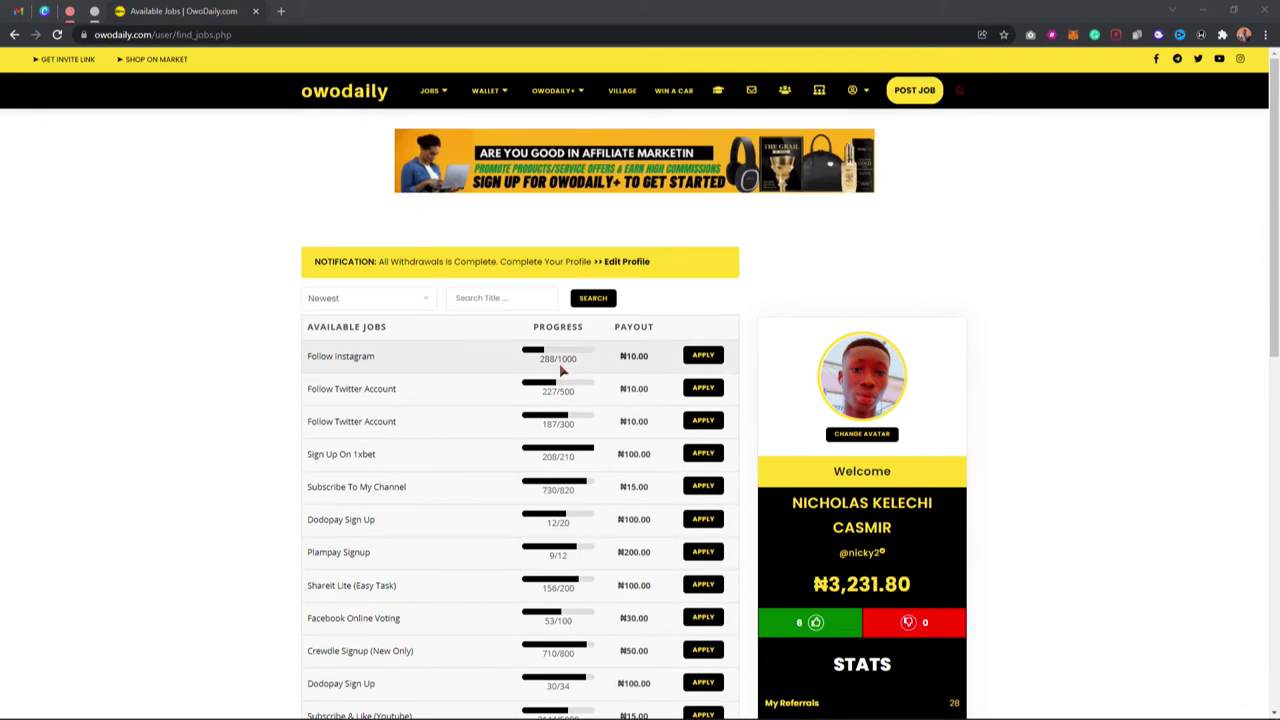
{"action": "left_click", "coordinate": [705, 392]}
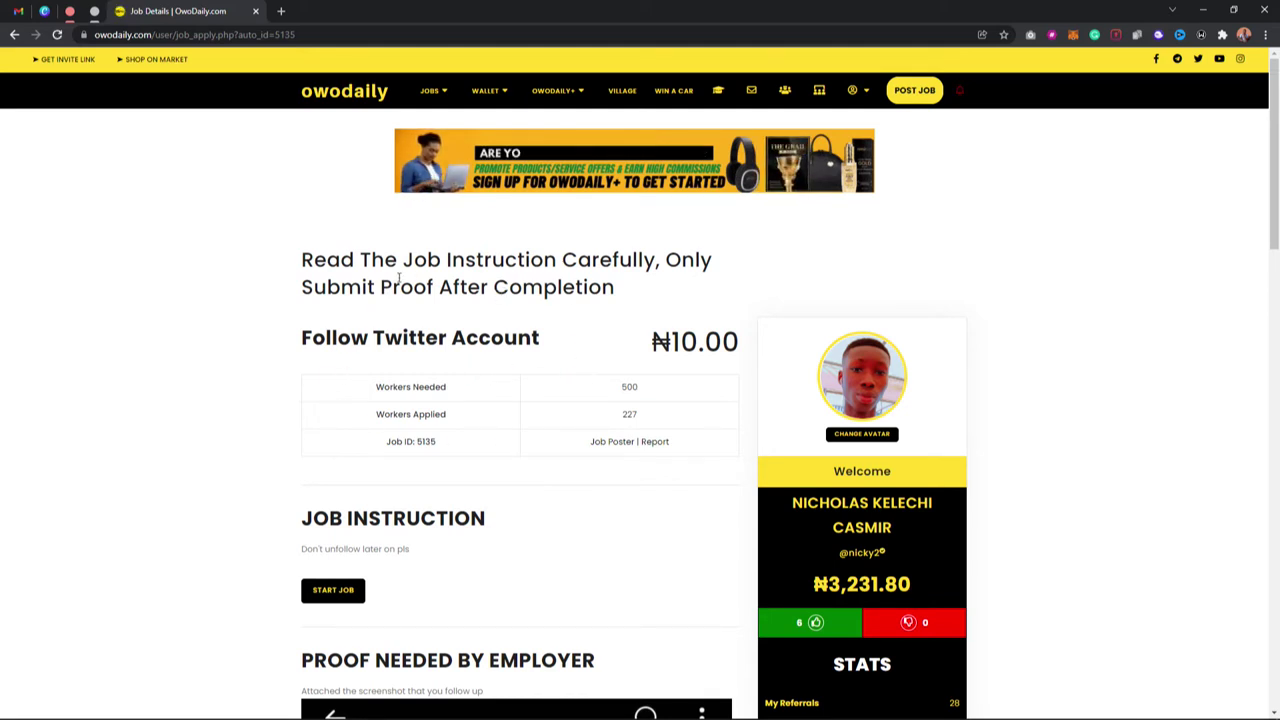
- Review the job instruction, the employer's sample proof and the submission section, and start the job
{"action": "scroll", "coordinate": [600, 323], "scroll_direction": "down", "scroll_amount": 4}
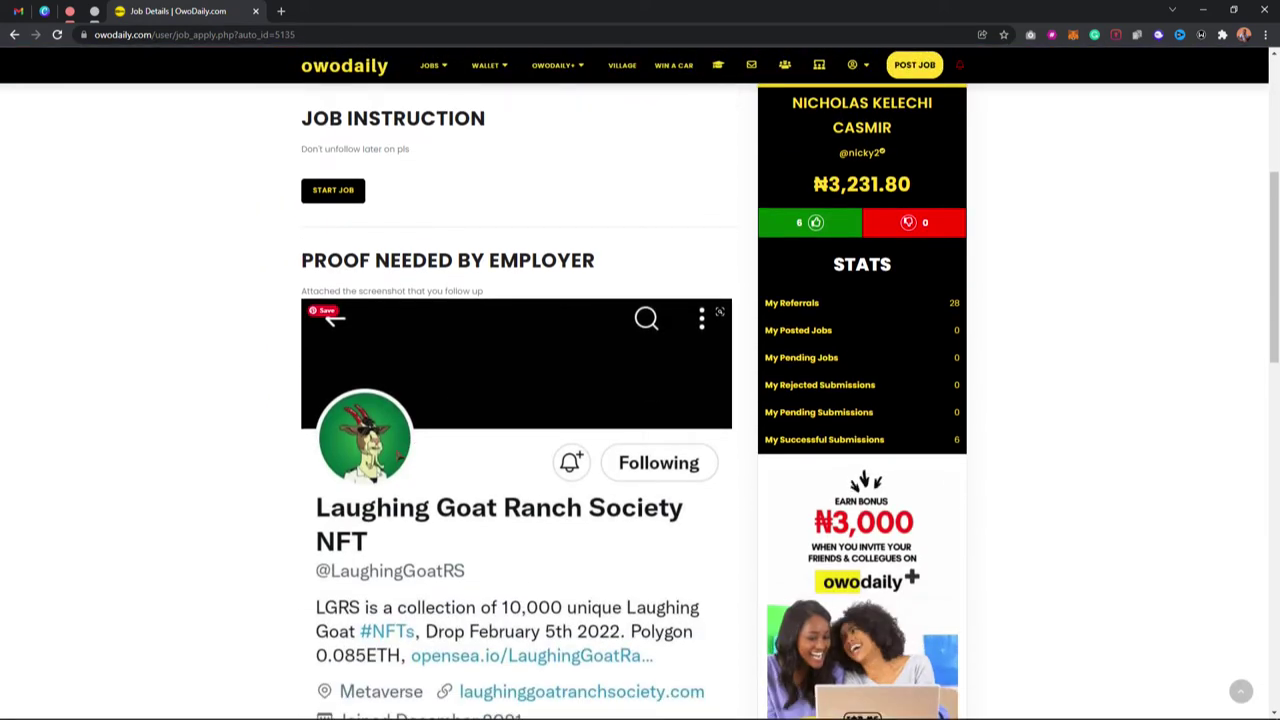
{"action": "scroll", "coordinate": [411, 553], "scroll_direction": "down", "scroll_amount": 2}
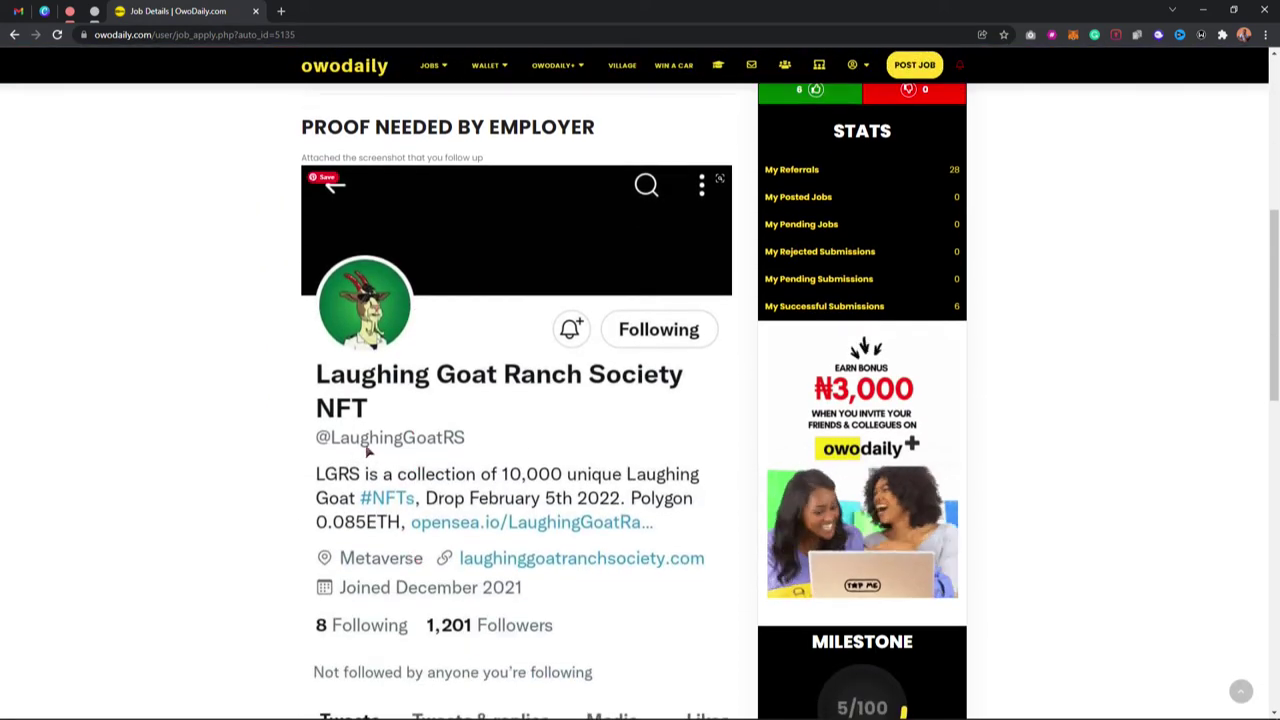
{"action": "scroll", "coordinate": [369, 451], "scroll_direction": "down", "scroll_amount": 5}
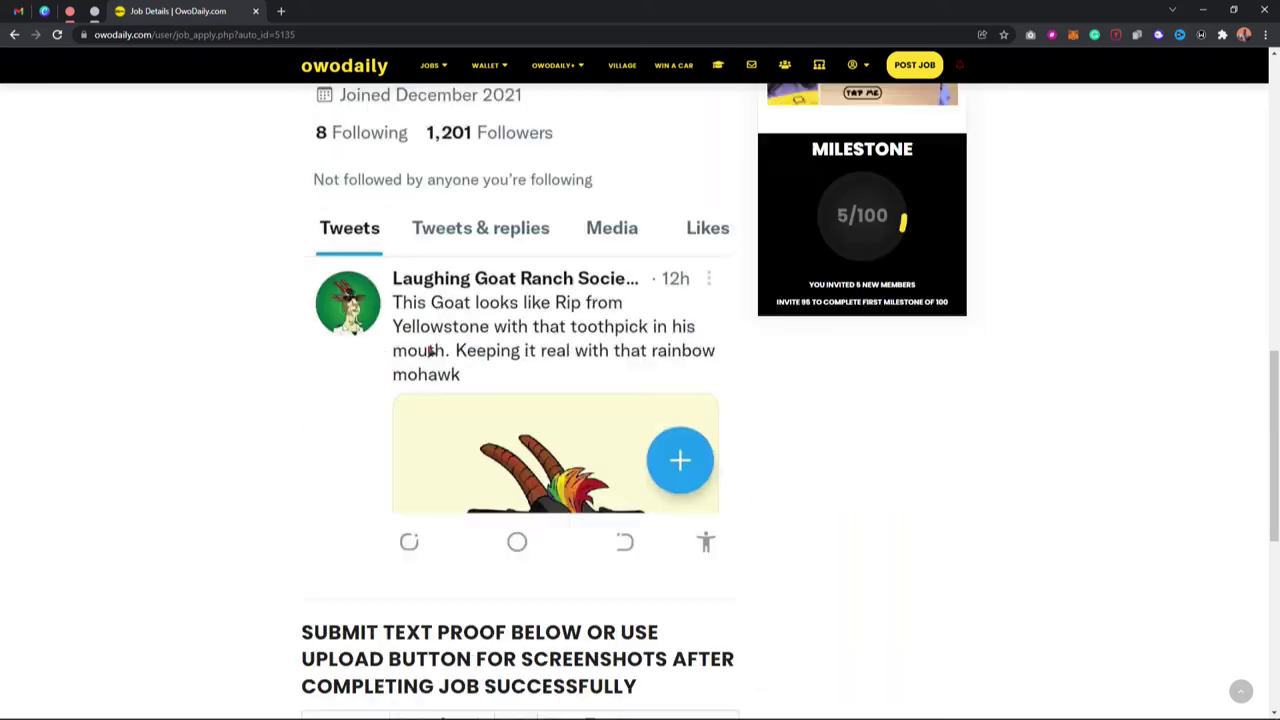
{"action": "scroll", "coordinate": [430, 350], "scroll_direction": "down", "scroll_amount": 4}
{"action": "scroll", "coordinate": [426, 409], "scroll_direction": "up", "scroll_amount": 9}
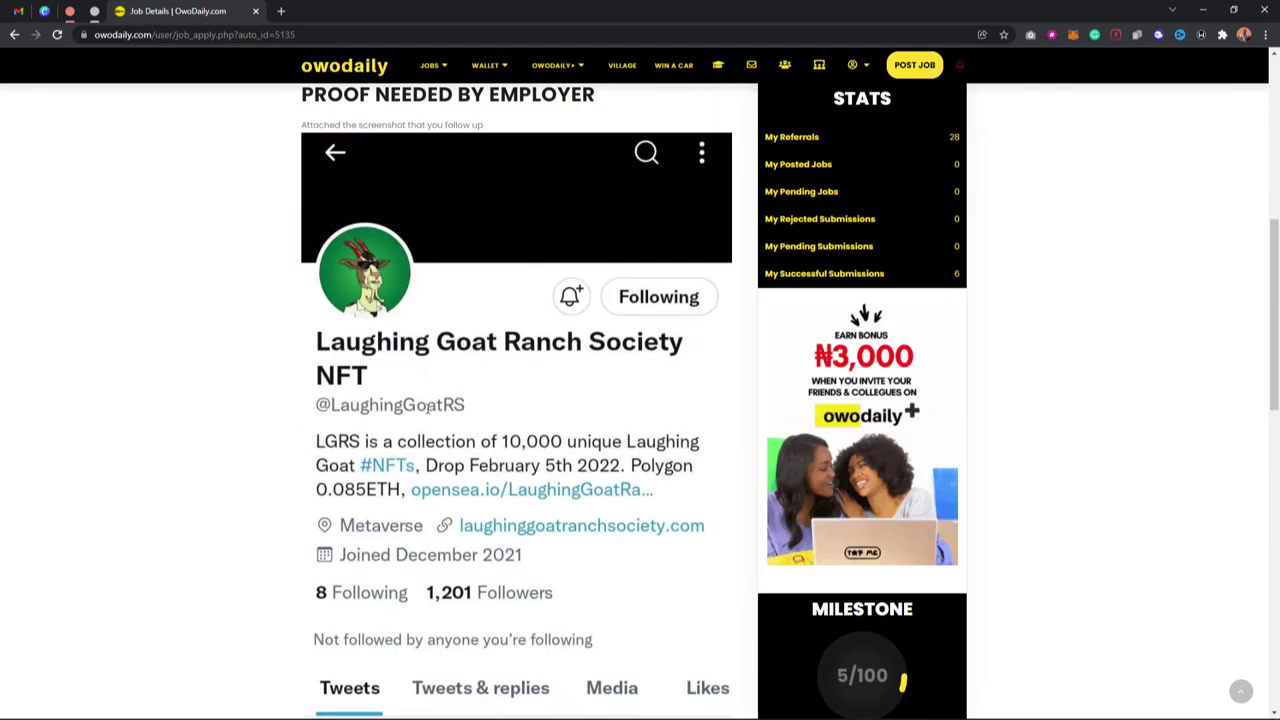
{"action": "scroll", "coordinate": [427, 406], "scroll_direction": "up", "scroll_amount": 4}
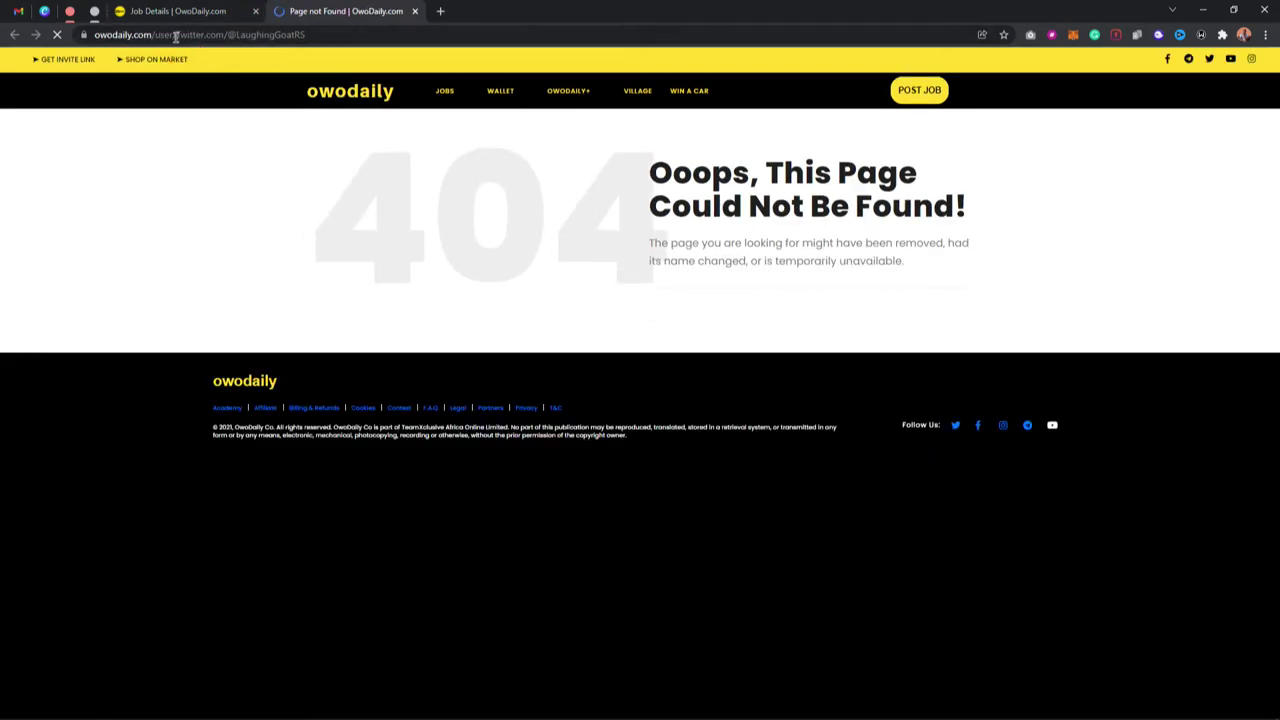
{"action": "left_click_drag", "start_coordinate": [175, 36], "coordinate": [60, 45]}
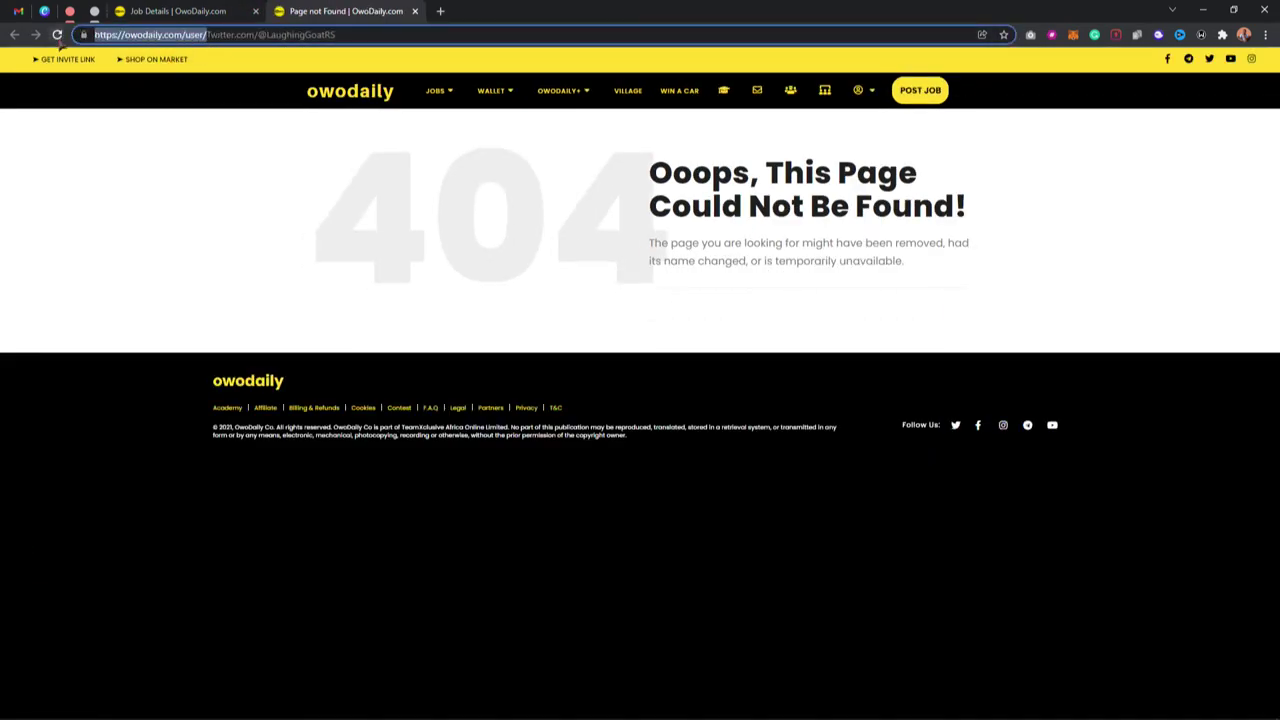
{"action": "key", "text": "BackSpace"}
{"action": "key", "text": "Return"}
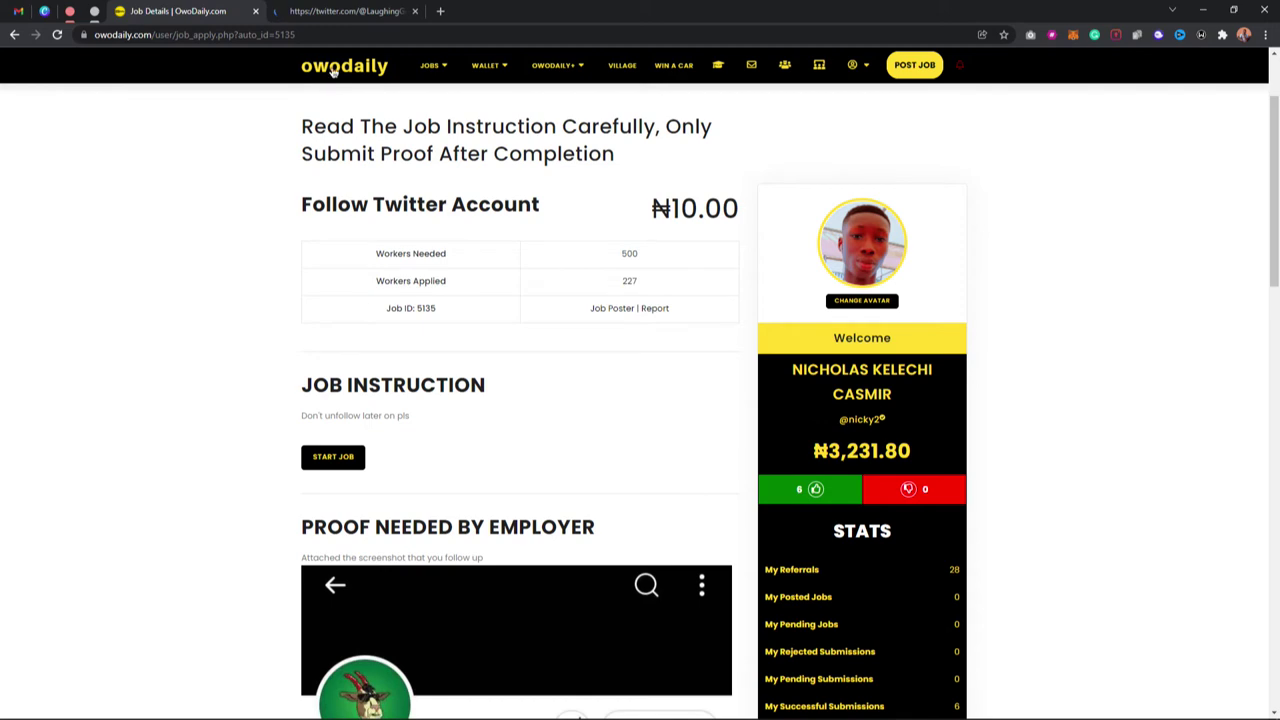
{"action": "left_click", "coordinate": [340, 11]}
{"action": "left_click", "coordinate": [183, 8]}
{"action": "scroll", "coordinate": [529, 443], "scroll_direction": "down", "scroll_amount": 1}
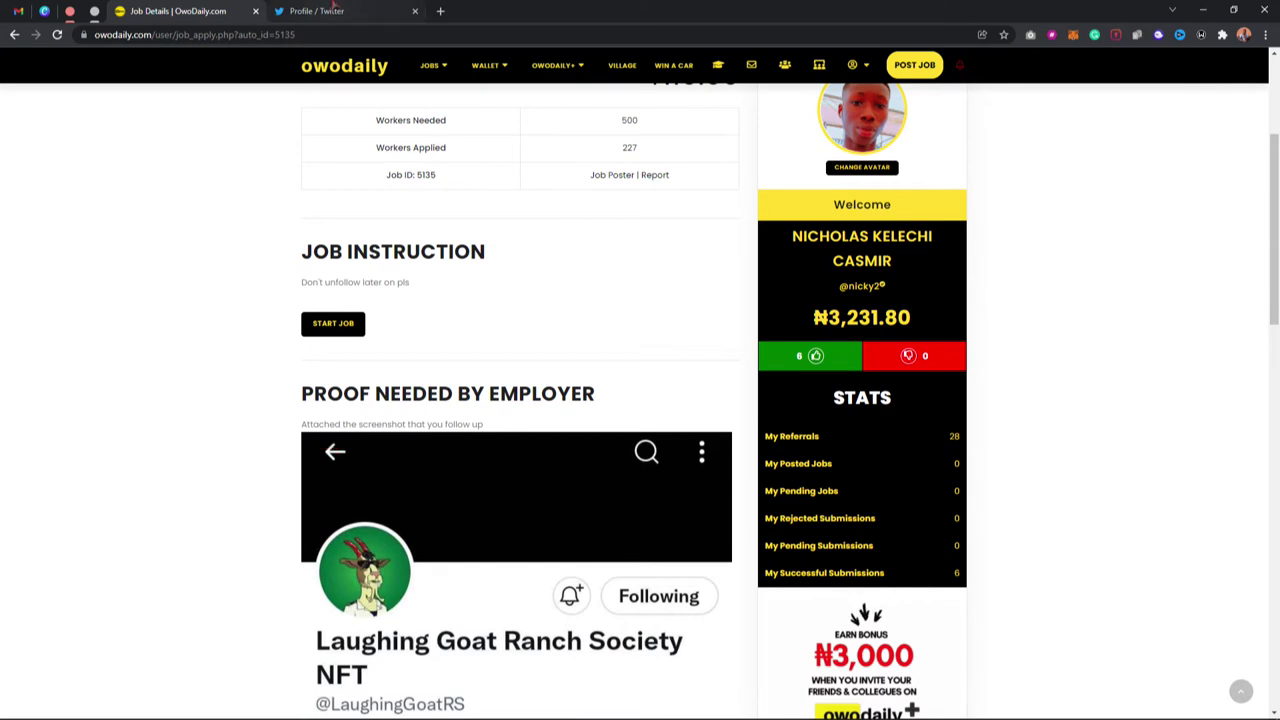
- Search the computer for the Snipping Tool and launch it
{"action": "key", "text": "super"}
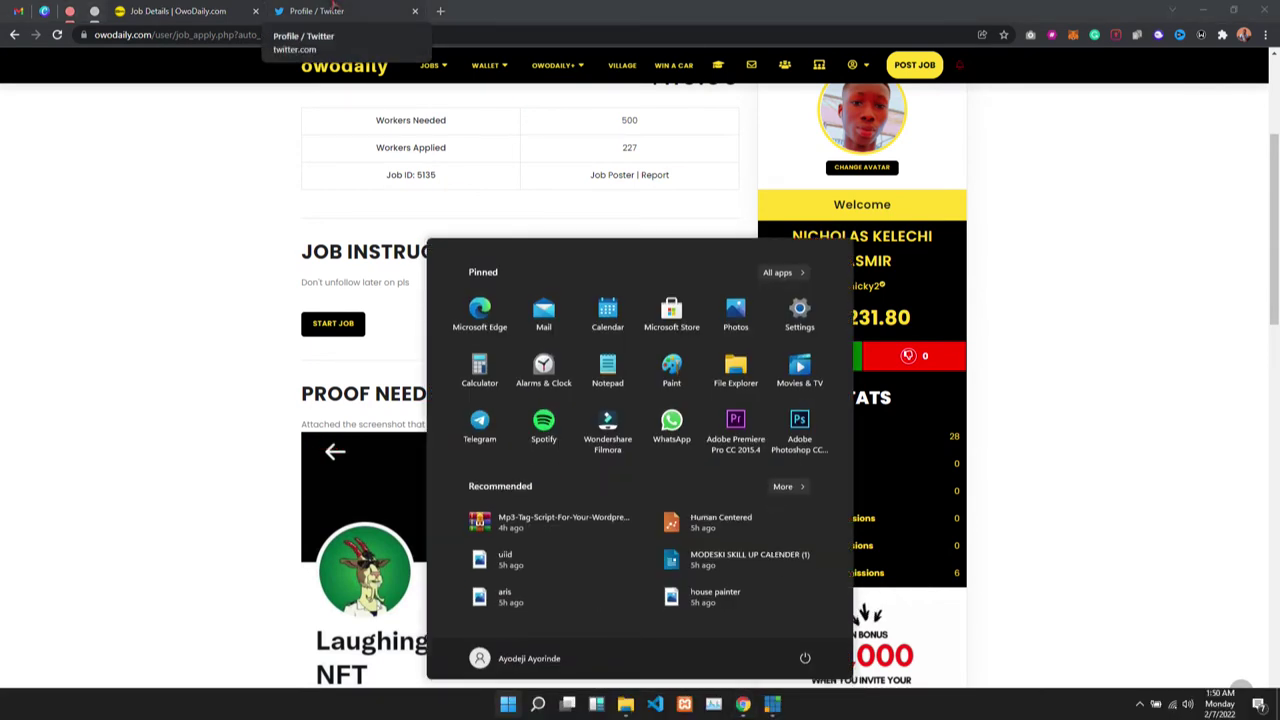
{"action": "key", "text": "super"}
{"action": "key", "text": "super"}
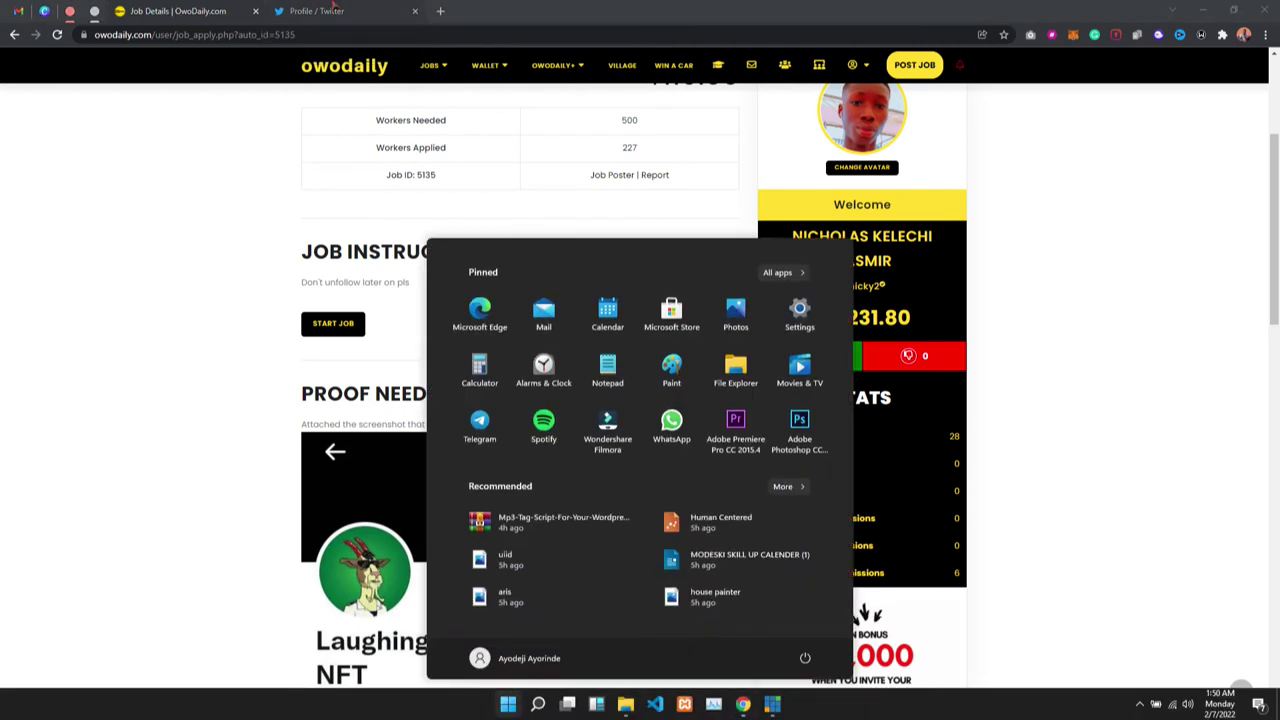
{"action": "type", "text": "sss"}
{"action": "key", "text": "BackSpace"}
{"action": "key", "text": "BackSpace"}
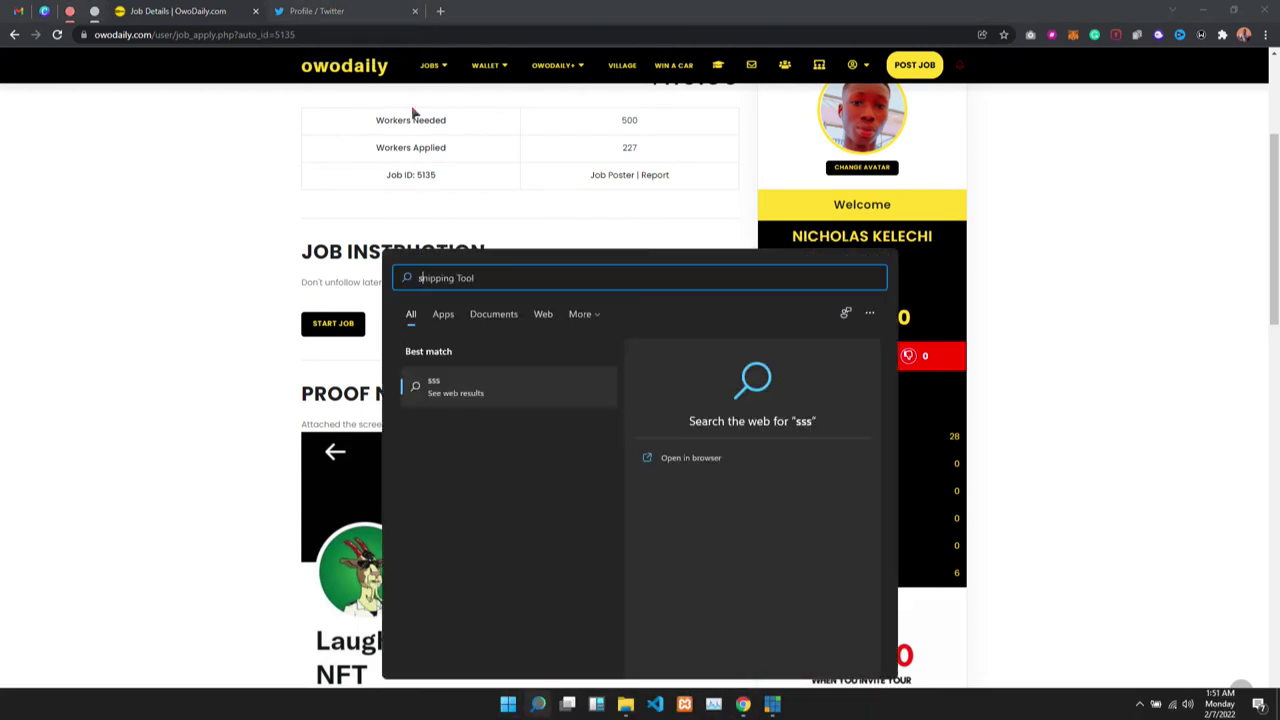
{"action": "type", "text": "ni"}
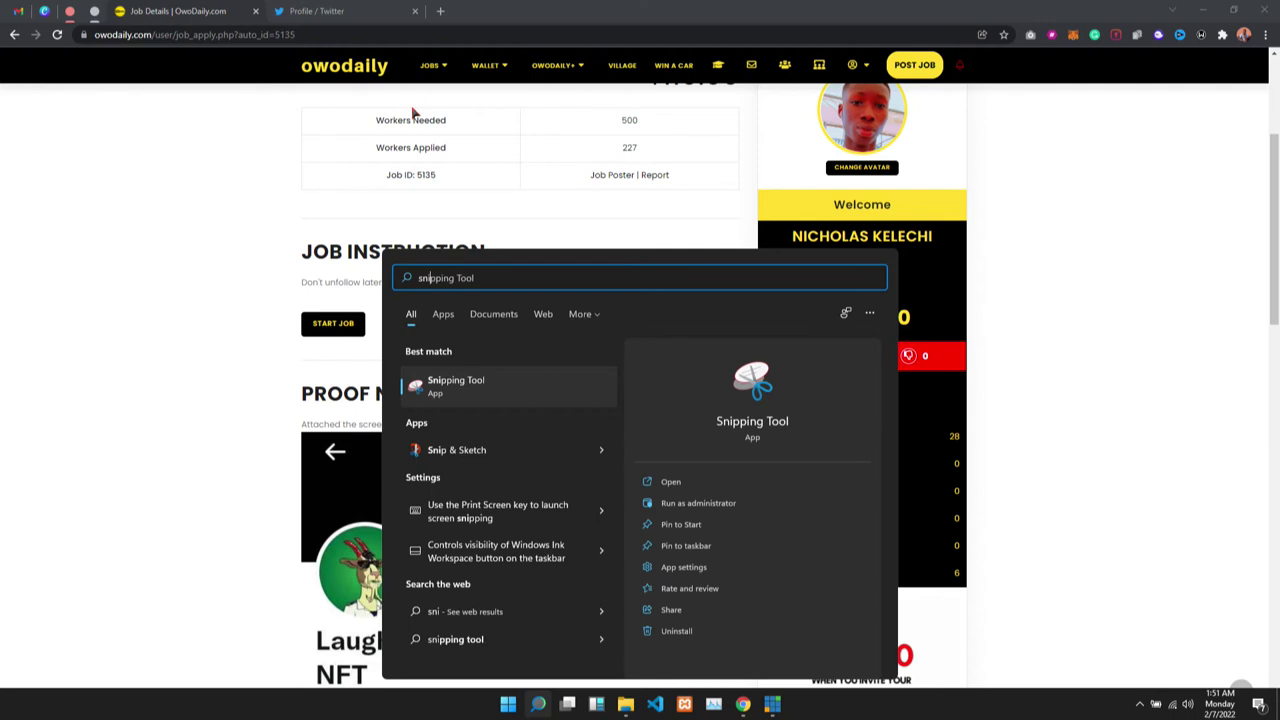
{"action": "key", "text": "Escape"}
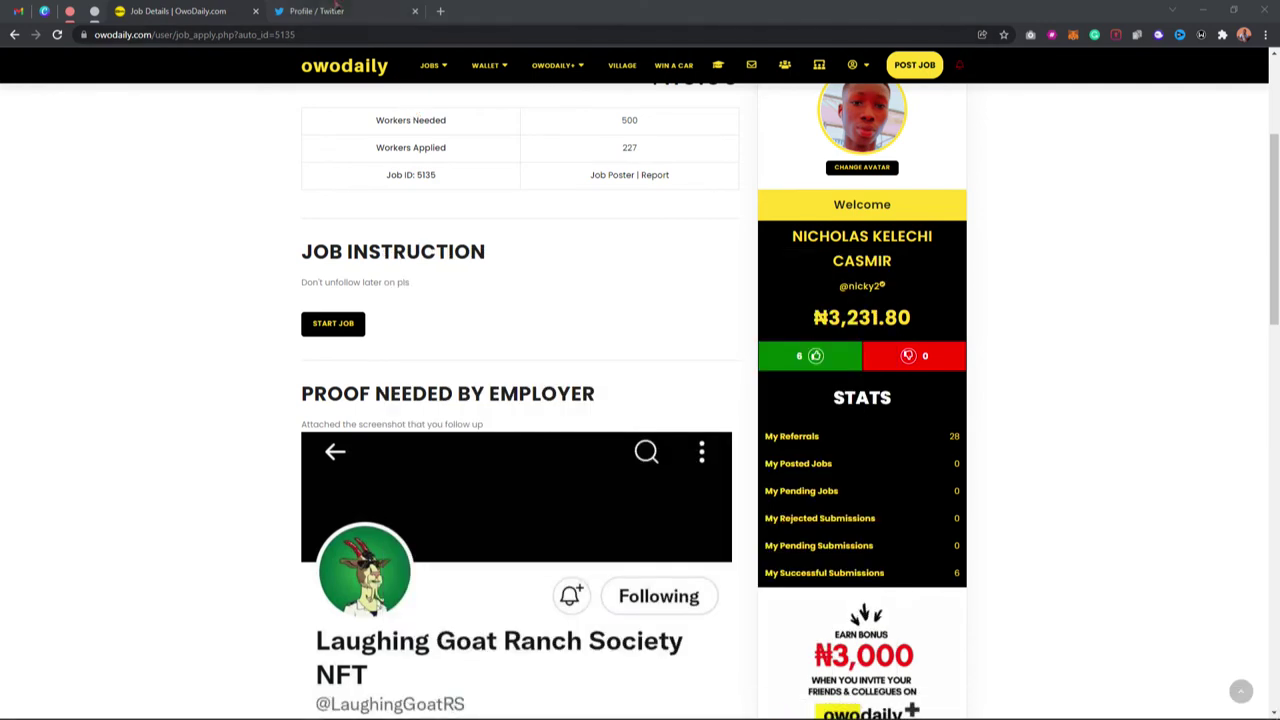
- Follow the Laughing Goat Ranch Society account on Twitter and capture a rectangular snip of its profile page
{"action": "left_click", "coordinate": [330, 11]}
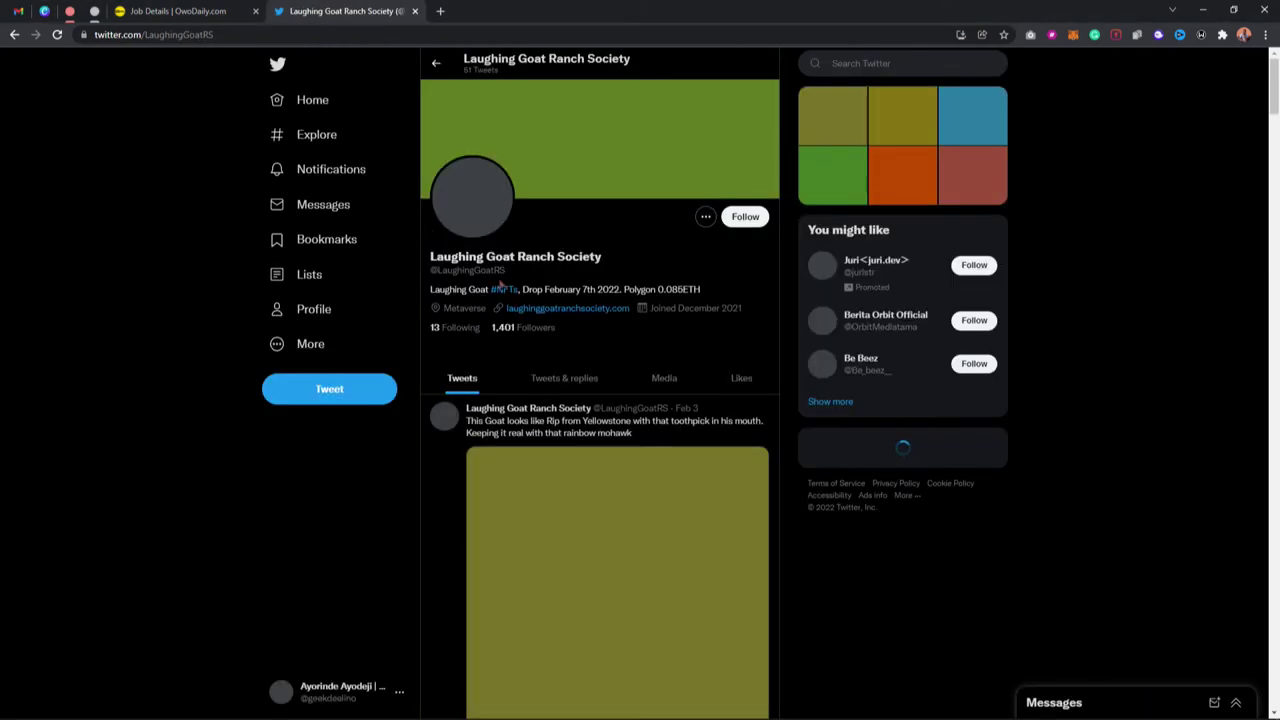
{"action": "left_click", "coordinate": [748, 221]}
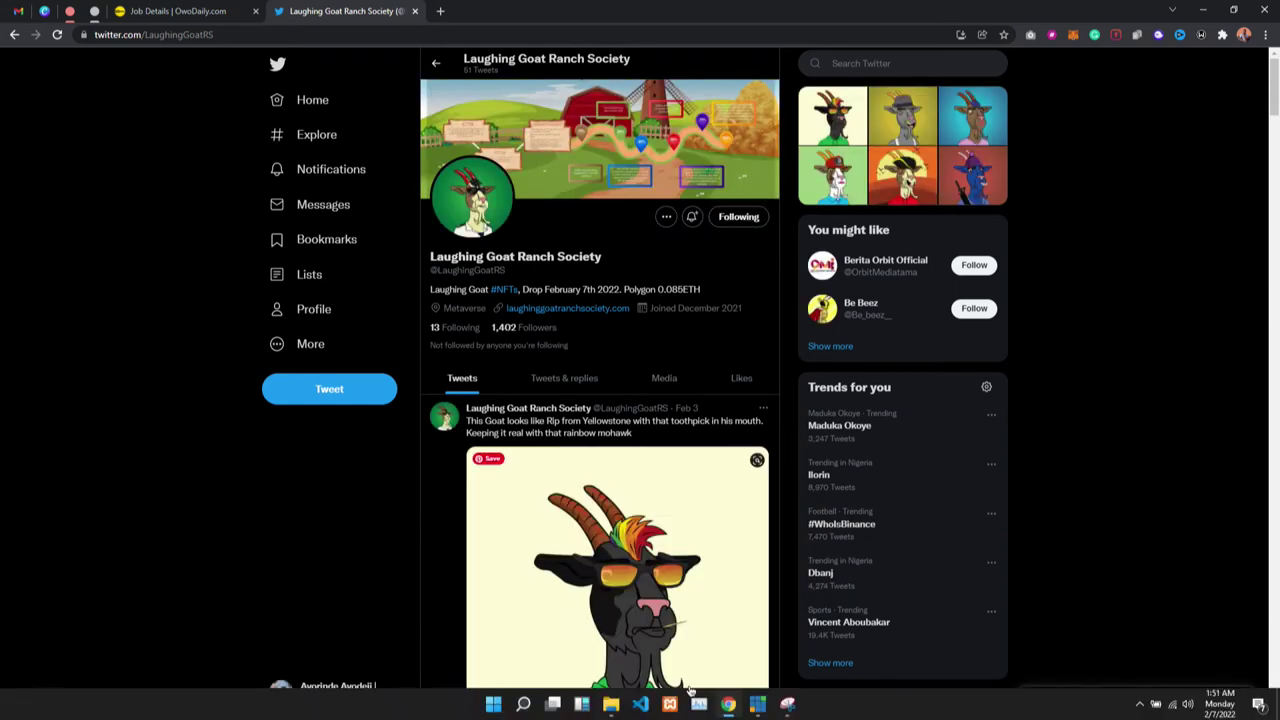
{"action": "left_click", "coordinate": [789, 705]}
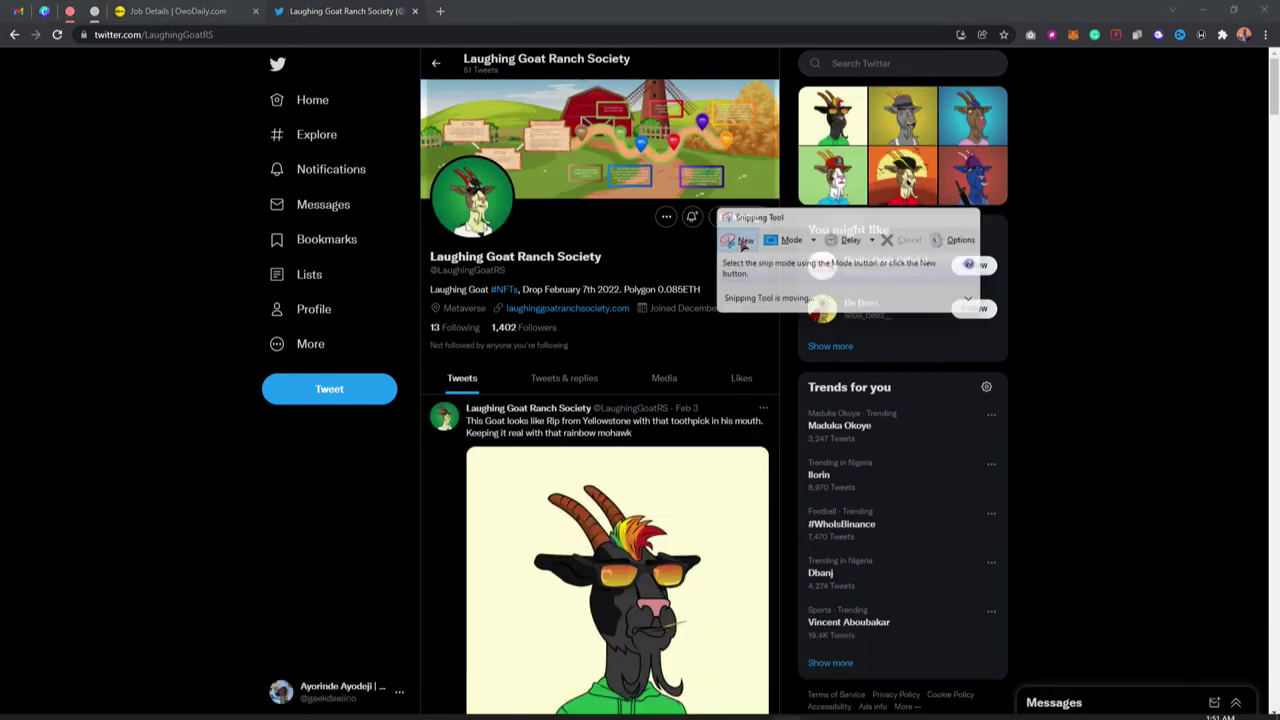
{"action": "left_click", "coordinate": [740, 240]}
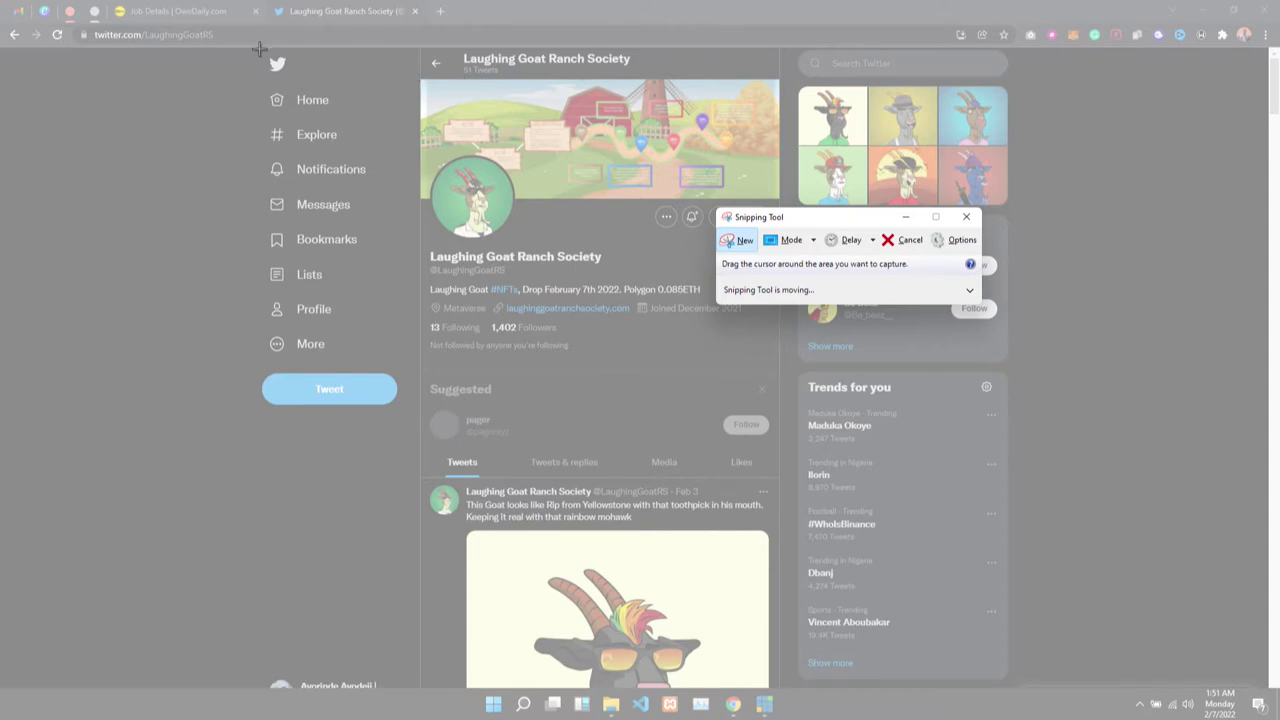
{"action": "left_click_drag", "start_coordinate": [259, 49], "coordinate": [800, 606]}
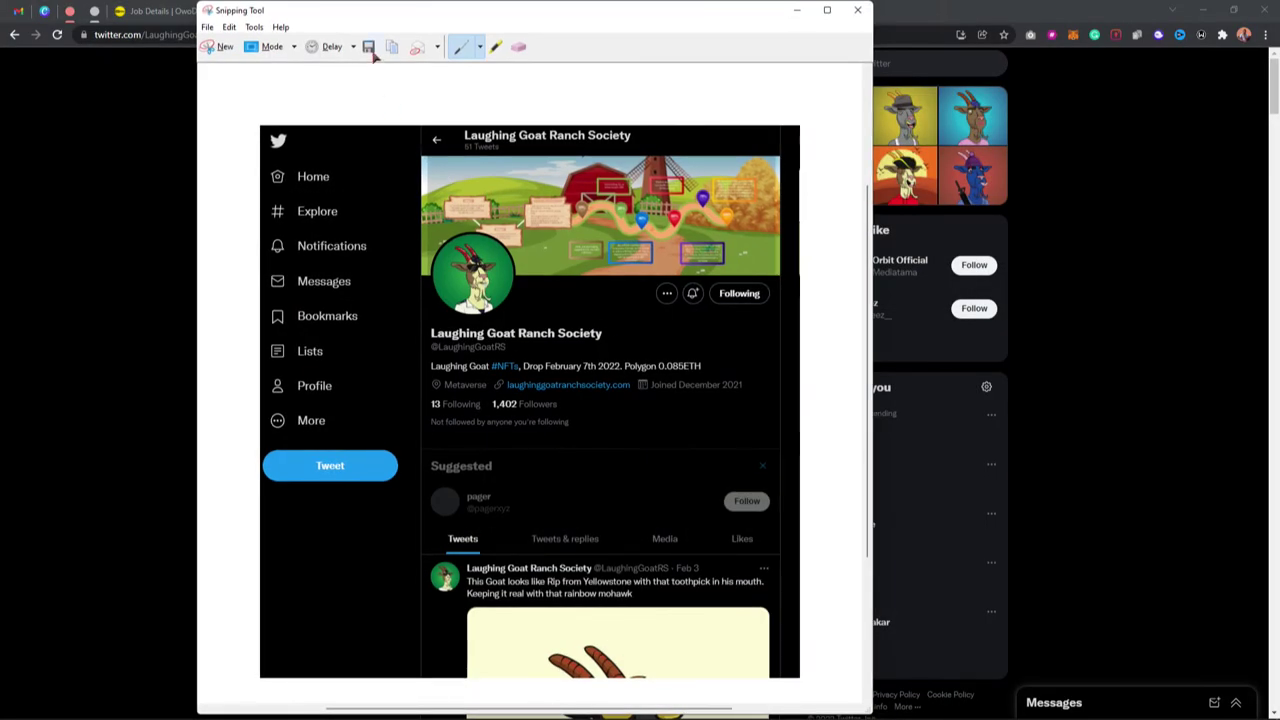
- Save the snip as a JPEG file named sass in Downloads and close the Snipping Tool
{"action": "left_click", "coordinate": [369, 47]}
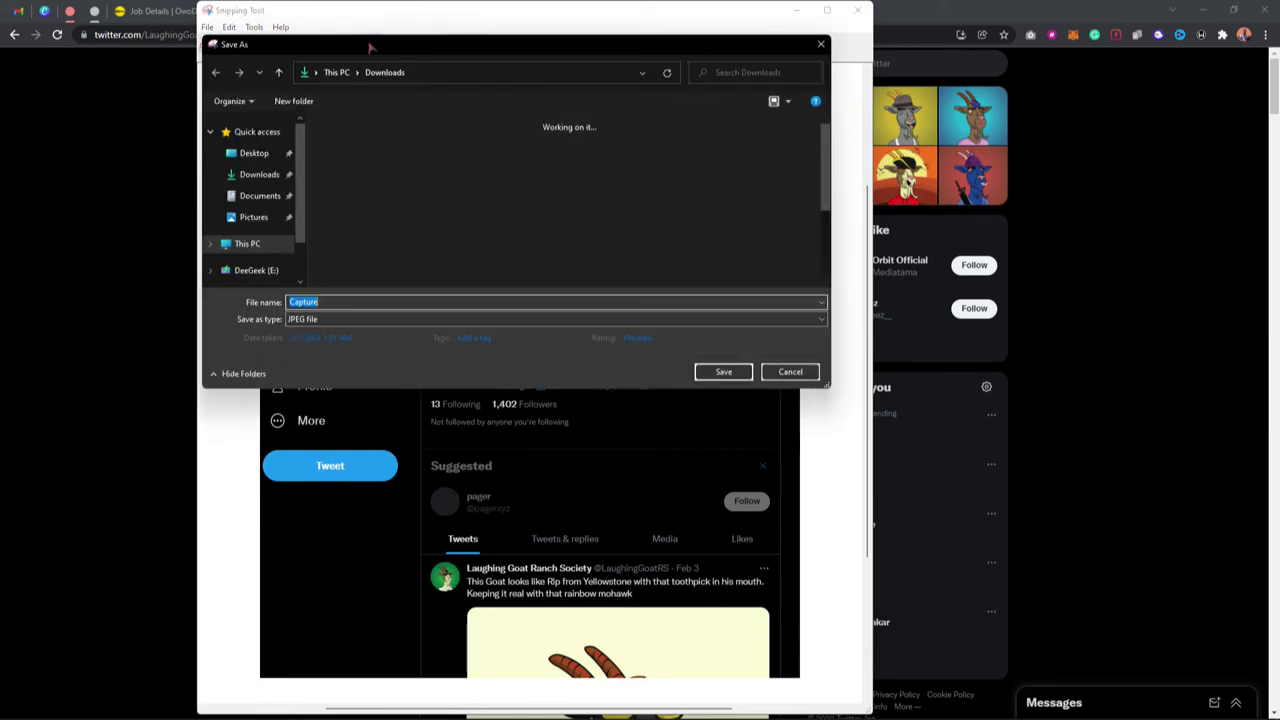
{"action": "type", "text": "sass"}
{"action": "key", "text": "Return"}
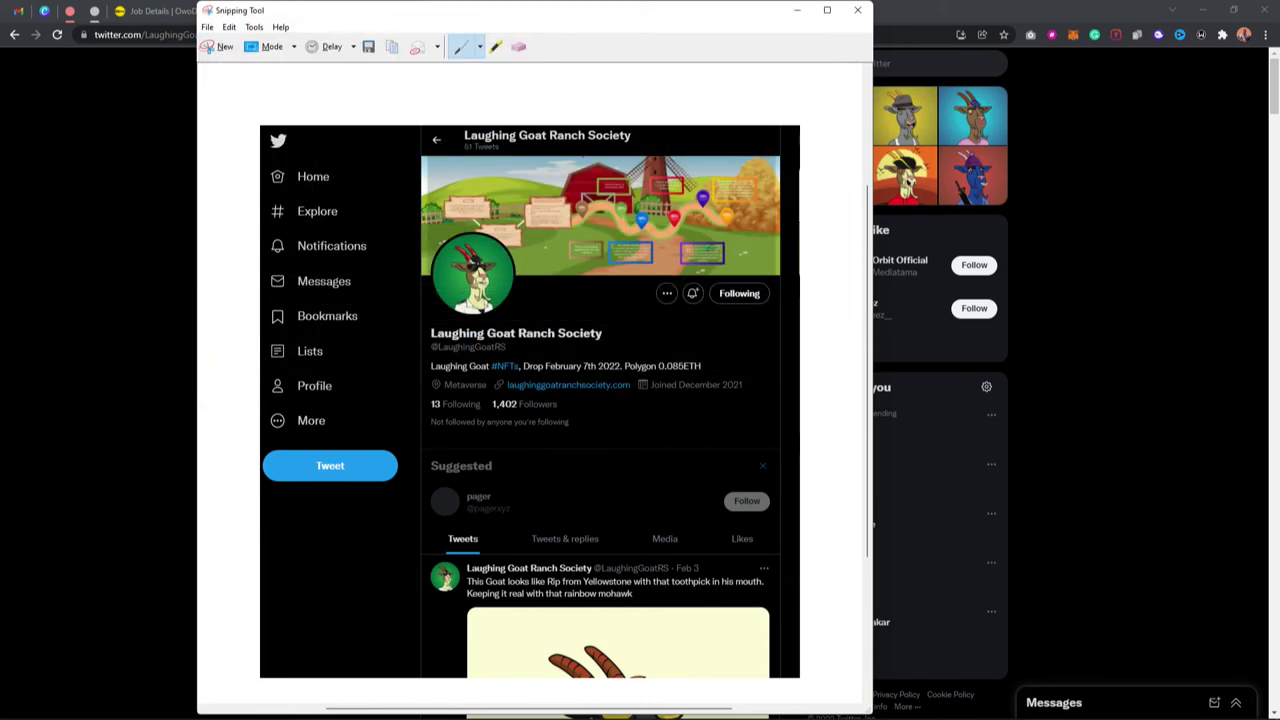
{"action": "left_click", "coordinate": [857, 10]}
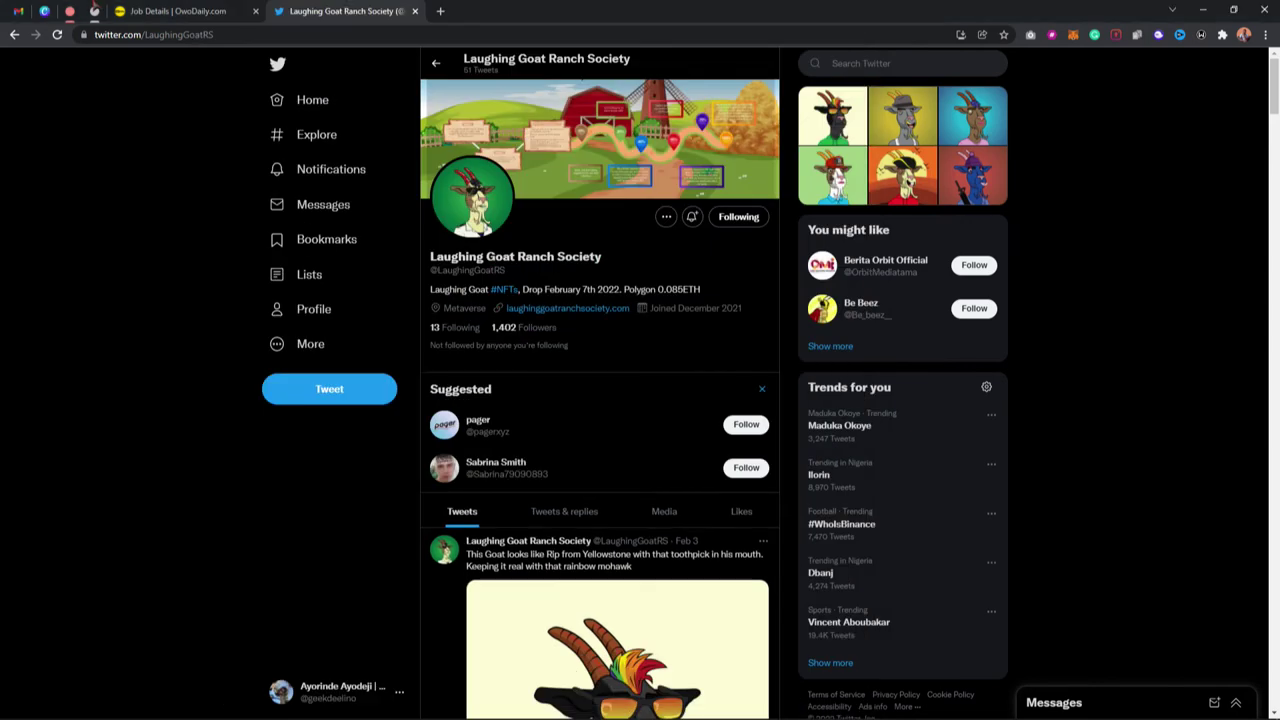
- Insert the sass screenshot from Downloads into the proof editor on the job details page
{"action": "left_click", "coordinate": [200, 11]}
{"action": "scroll", "coordinate": [437, 423], "scroll_direction": "down", "scroll_amount": 13}
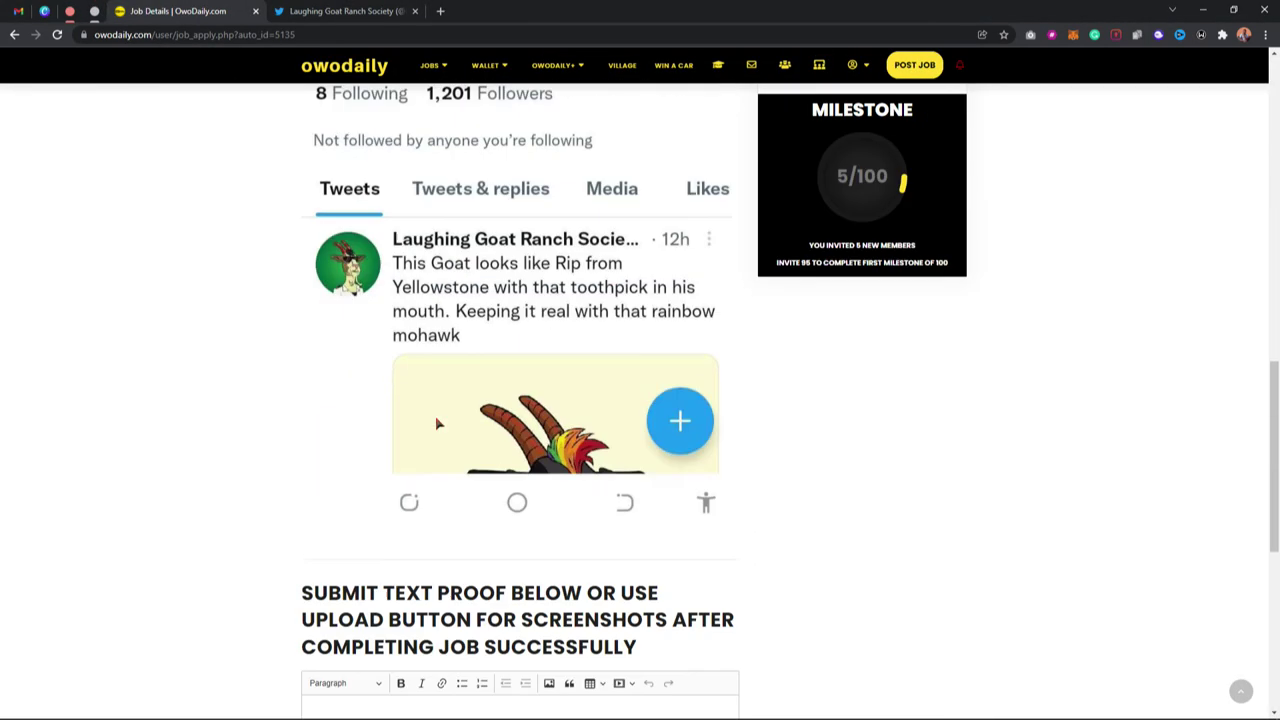
{"action": "scroll", "coordinate": [437, 423], "scroll_direction": "down", "scroll_amount": 1}
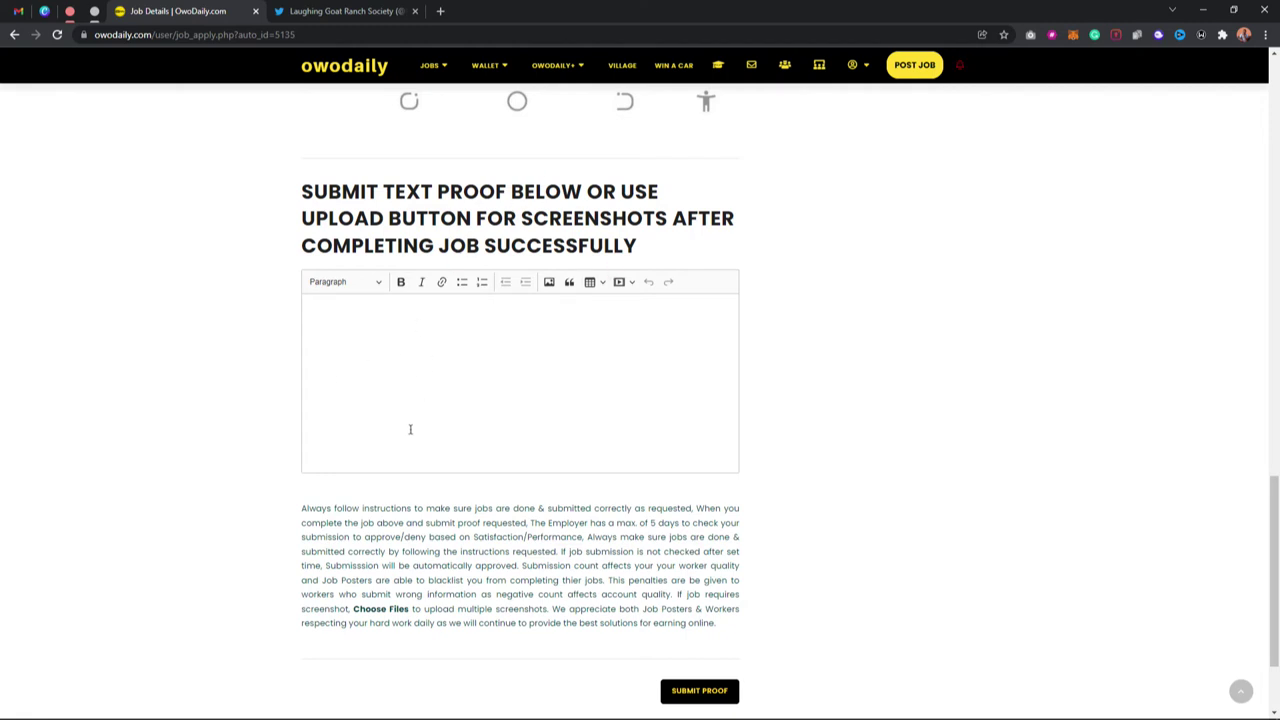
{"action": "scroll", "coordinate": [459, 300], "scroll_direction": "up", "scroll_amount": 15}
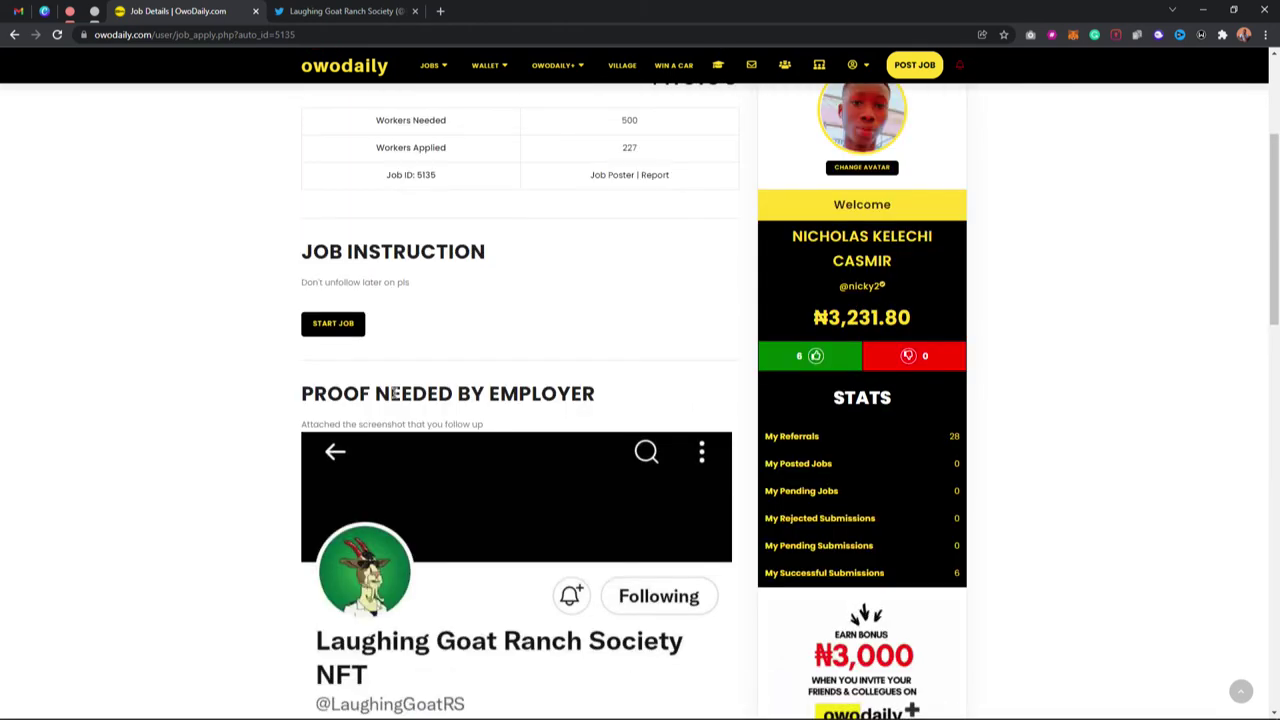
{"action": "scroll", "coordinate": [412, 310], "scroll_direction": "down", "scroll_amount": 5}
{"action": "scroll", "coordinate": [416, 316], "scroll_direction": "down", "scroll_amount": 10}
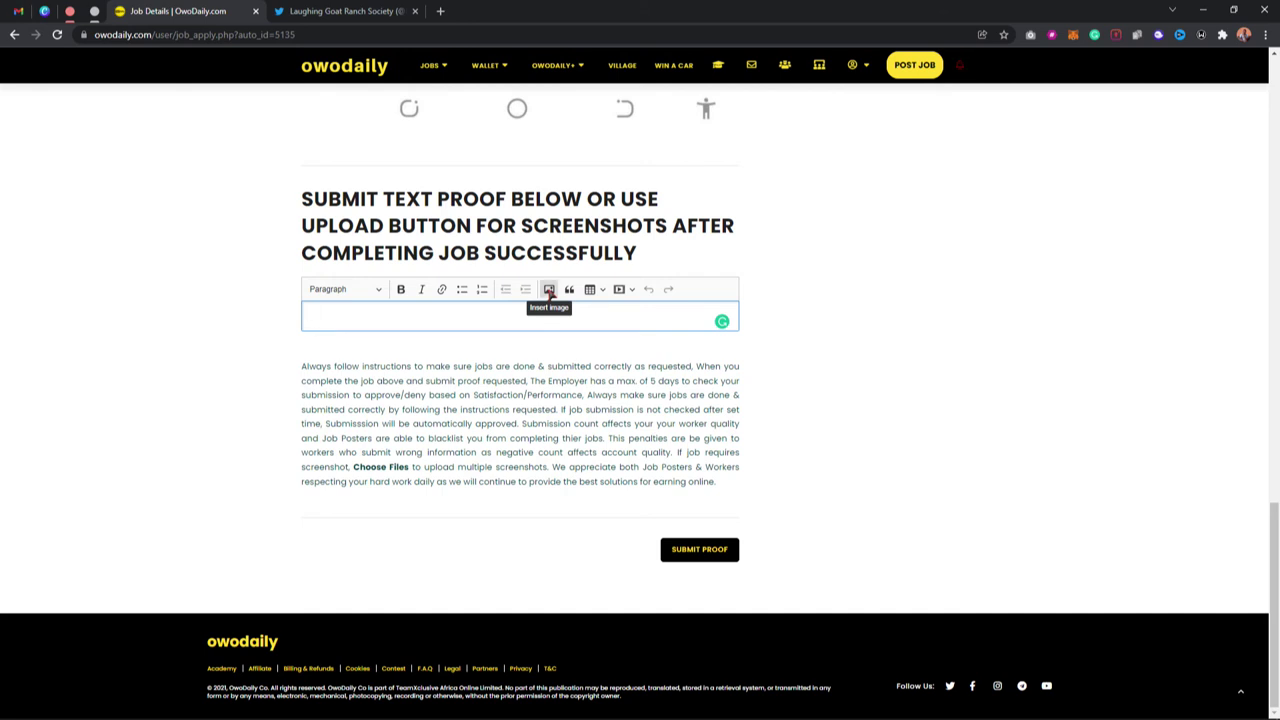
{"action": "left_click", "coordinate": [549, 290]}
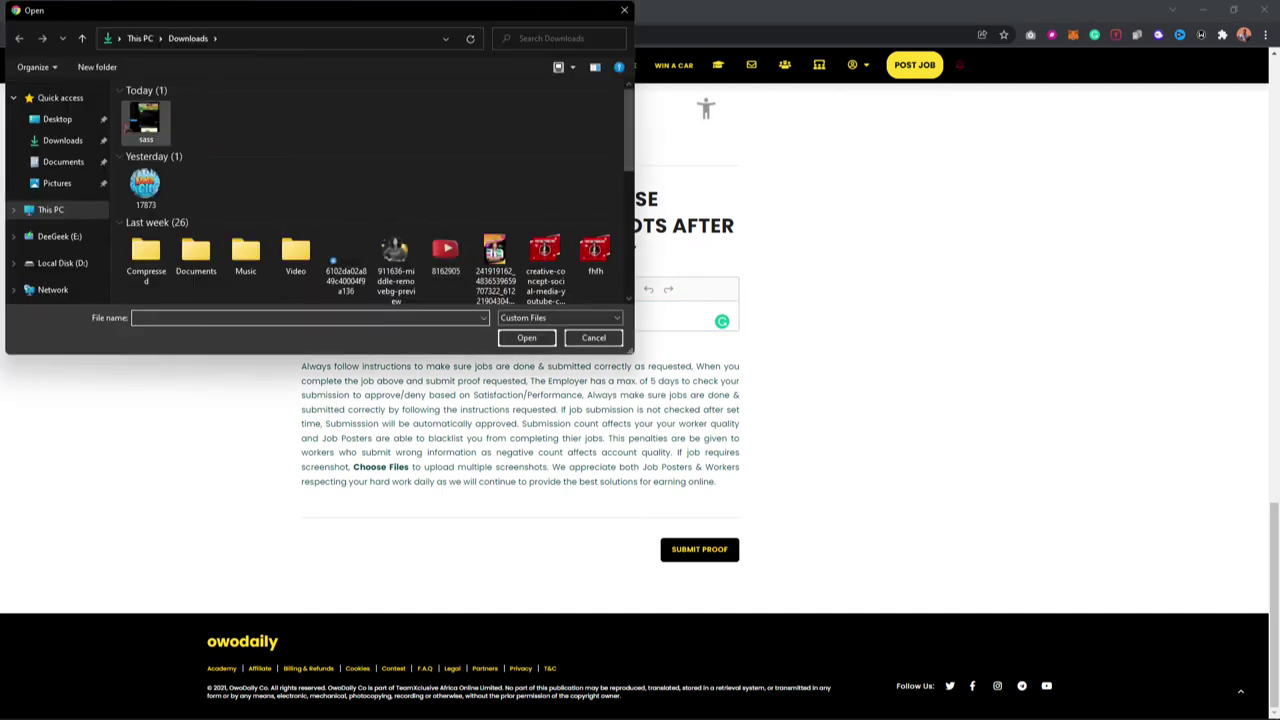
{"action": "double_click", "coordinate": [156, 126]}
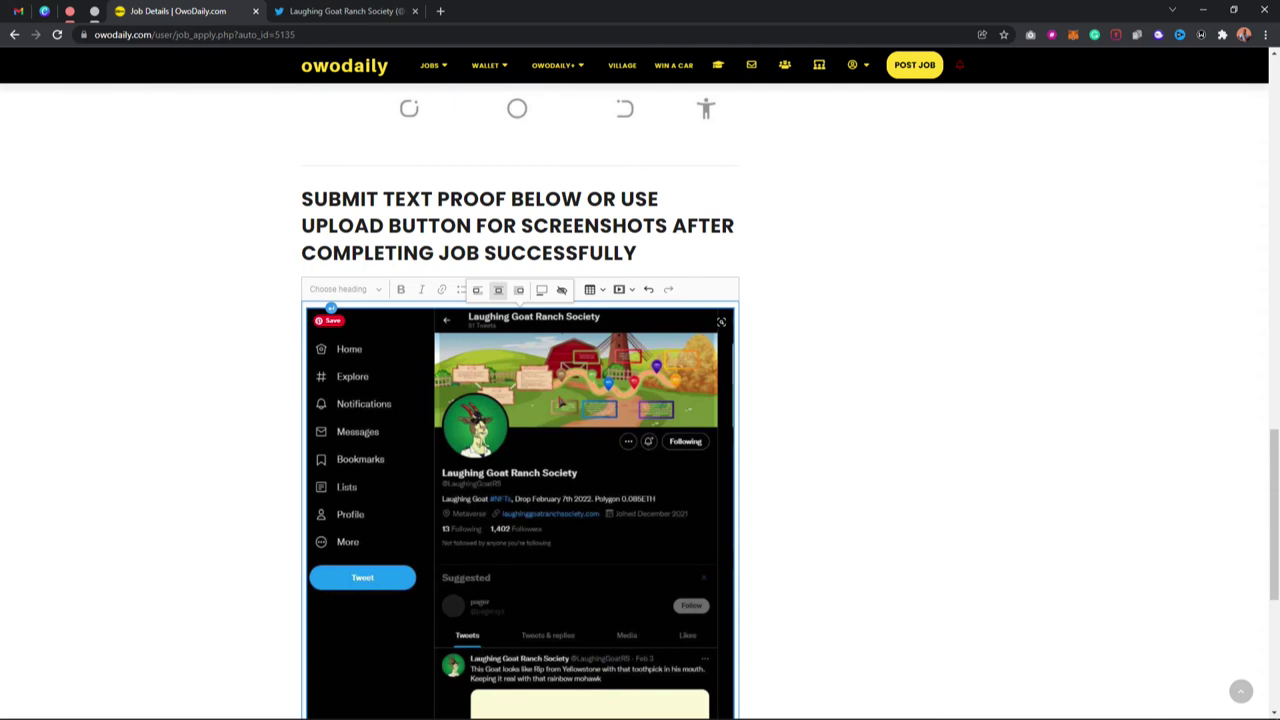
- Check the inserted profile screenshot in the proof editor and submit the proof for the Twitter follow job
{"action": "scroll", "coordinate": [562, 402], "scroll_direction": "down", "scroll_amount": 4}
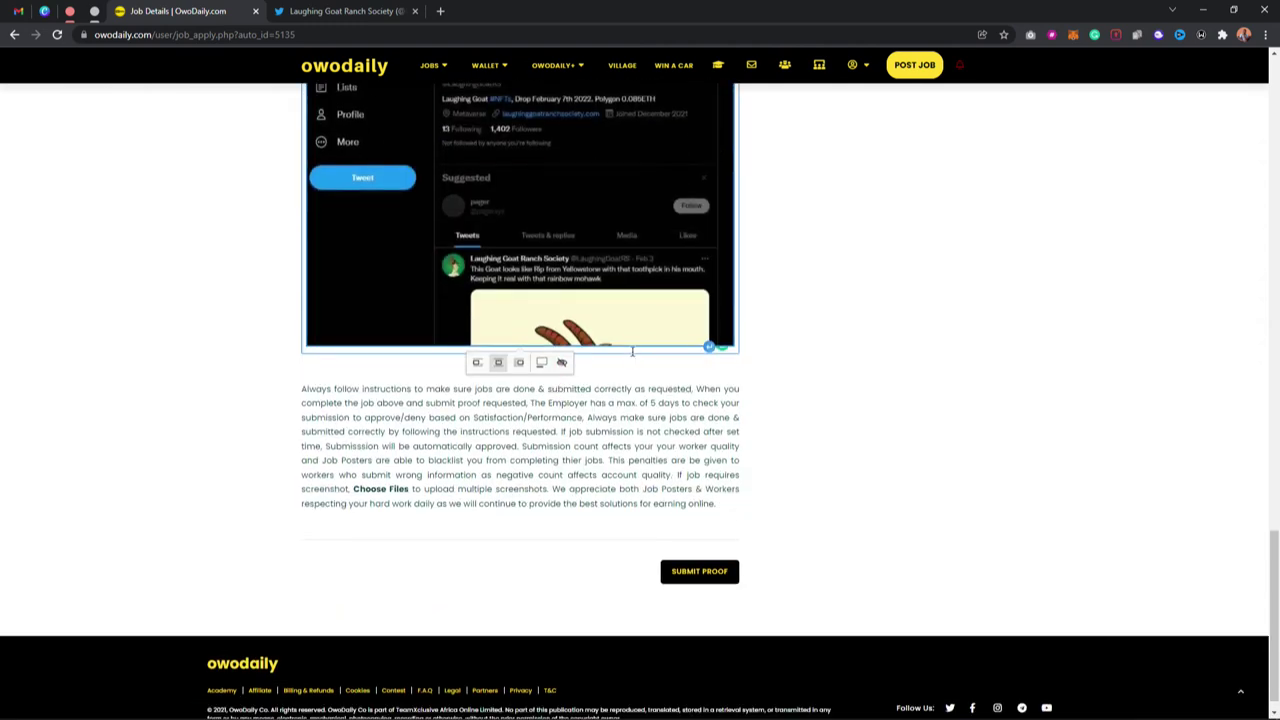
{"action": "scroll", "coordinate": [634, 355], "scroll_direction": "up", "scroll_amount": 4}
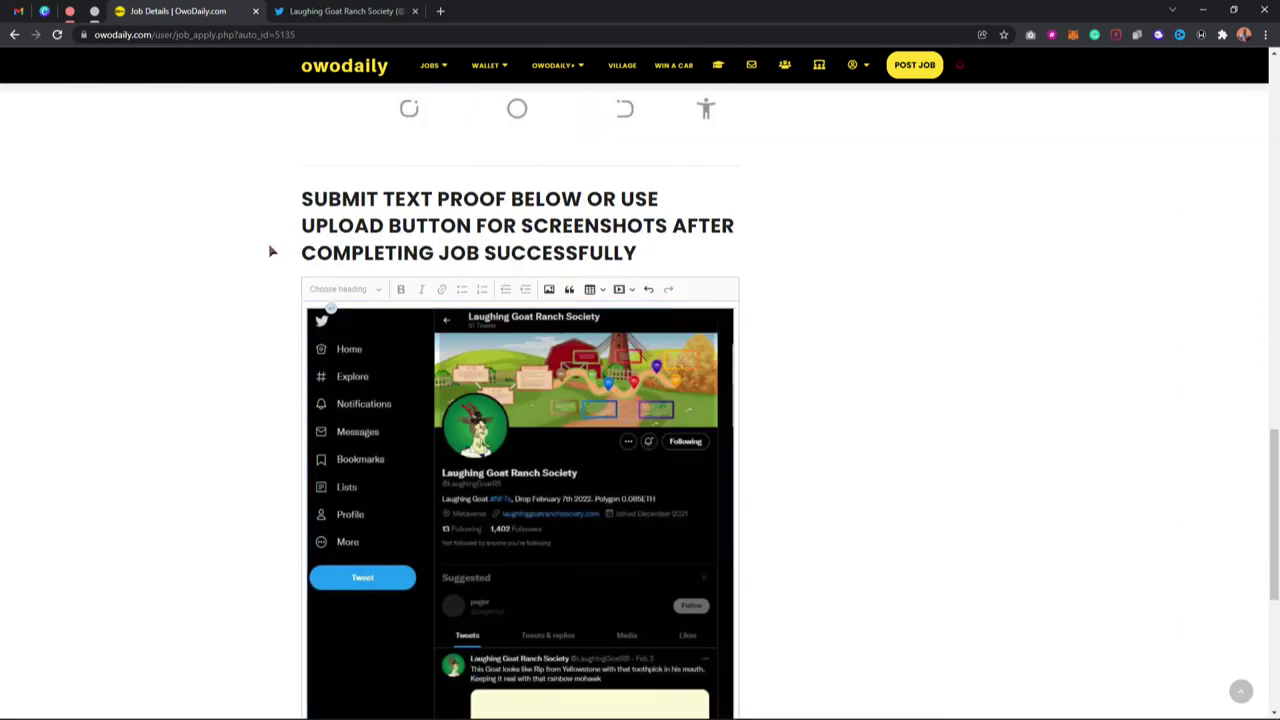
{"action": "left_click", "coordinate": [351, 309]}
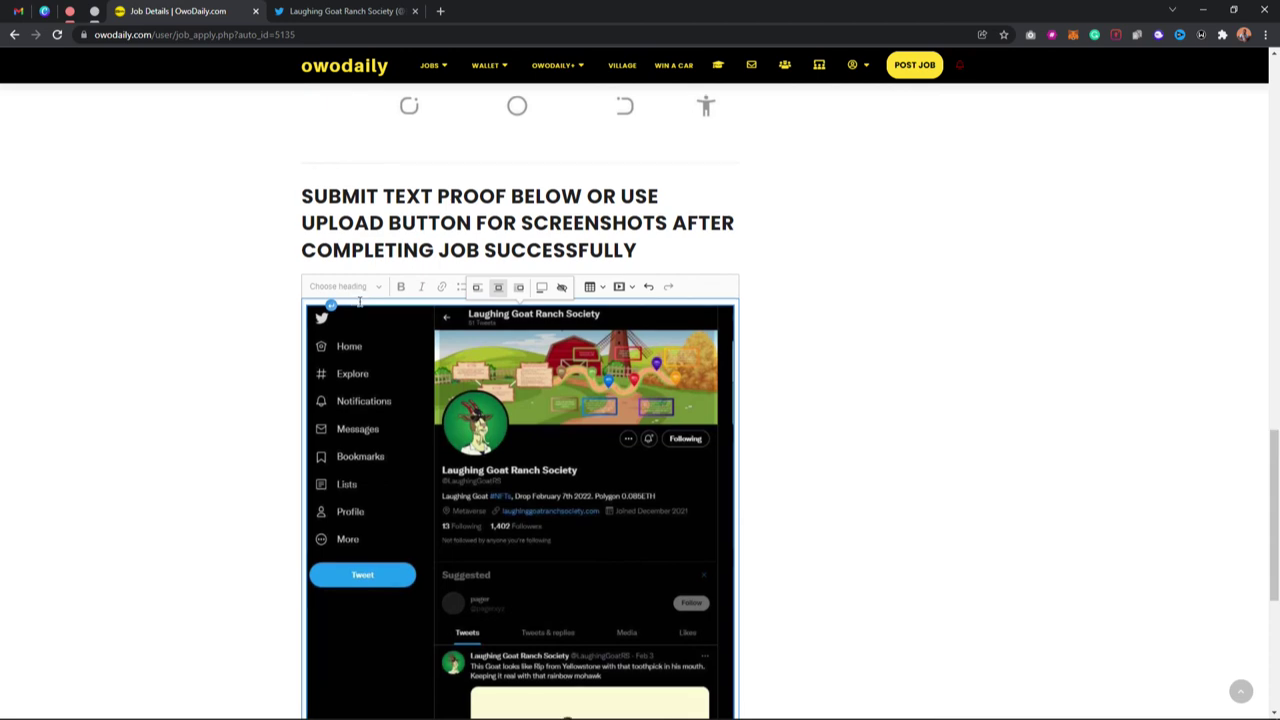
{"action": "scroll", "coordinate": [690, 560], "scroll_direction": "down", "scroll_amount": 4}
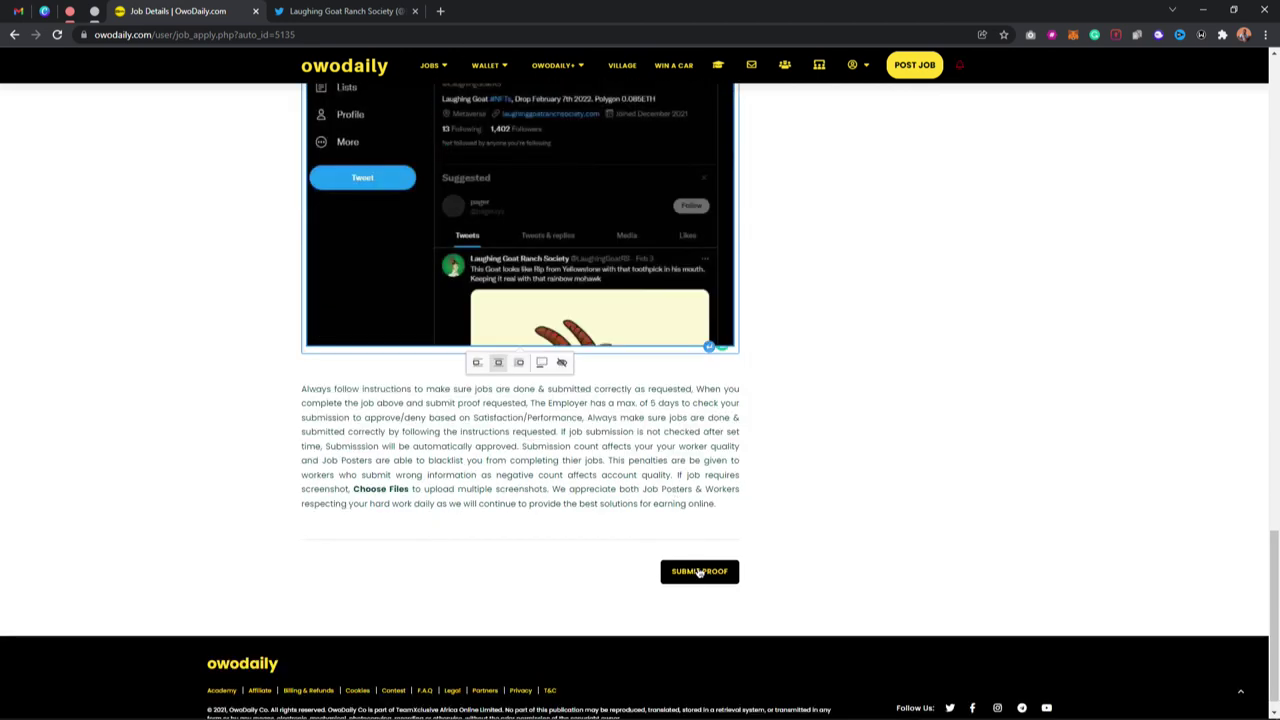
{"action": "scroll", "coordinate": [699, 572], "scroll_direction": "up", "scroll_amount": 3}
{"action": "scroll", "coordinate": [726, 626], "scroll_direction": "down", "scroll_amount": 3}
{"action": "left_click", "coordinate": [714, 572]}
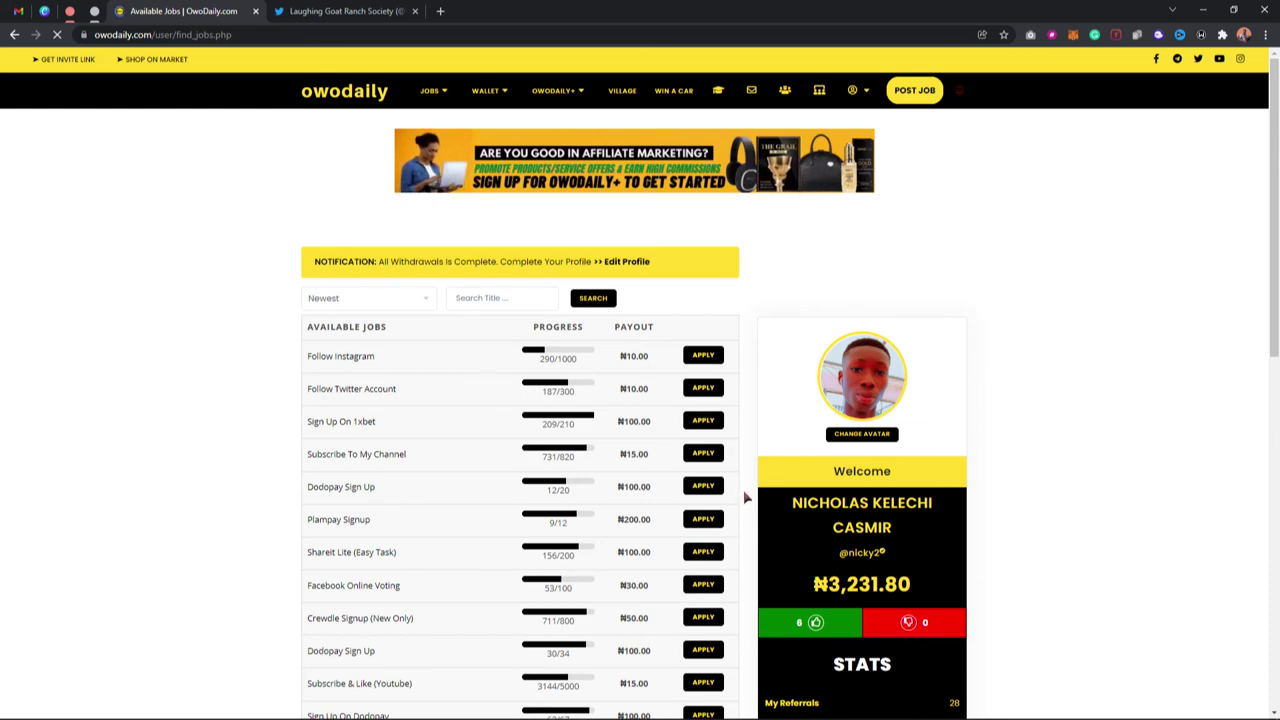
- Examine the refreshed list of available jobs and the account's submission stats
{"action": "scroll", "coordinate": [745, 497], "scroll_direction": "down", "scroll_amount": 3}
{"action": "scroll", "coordinate": [745, 497], "scroll_direction": "down", "scroll_amount": 4}
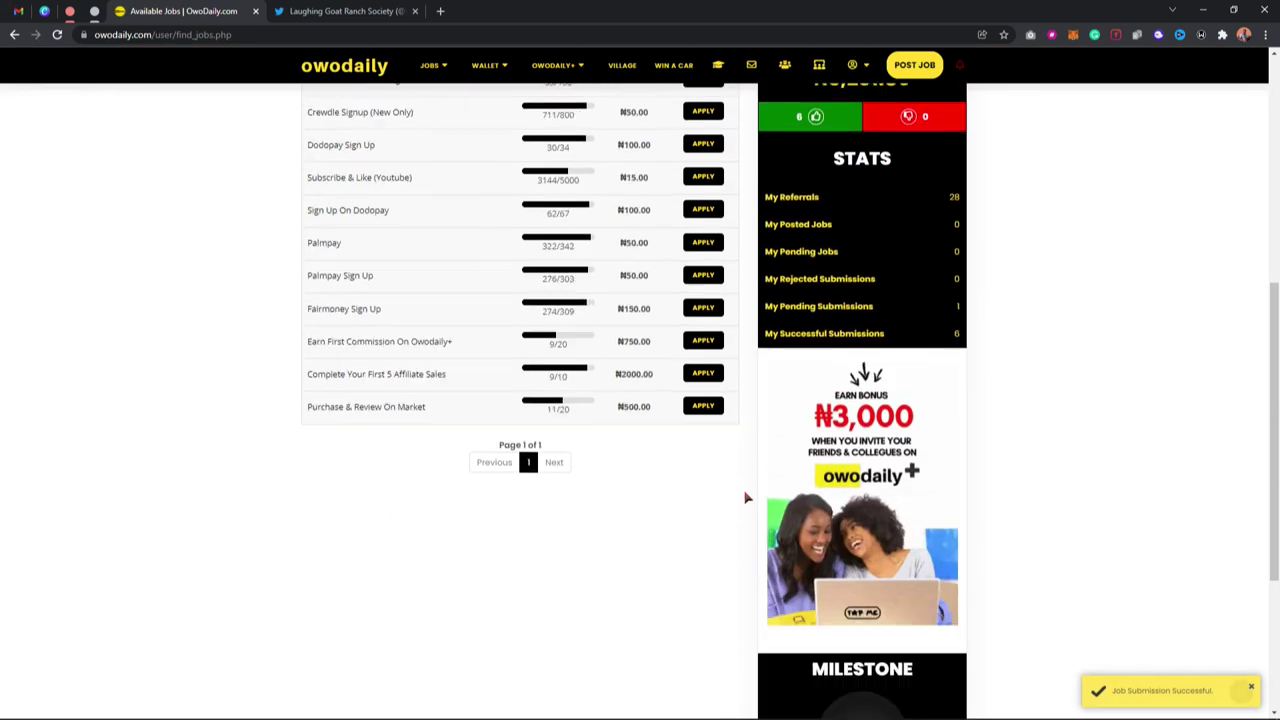
{"action": "scroll", "coordinate": [745, 497], "scroll_direction": "up", "scroll_amount": 4}
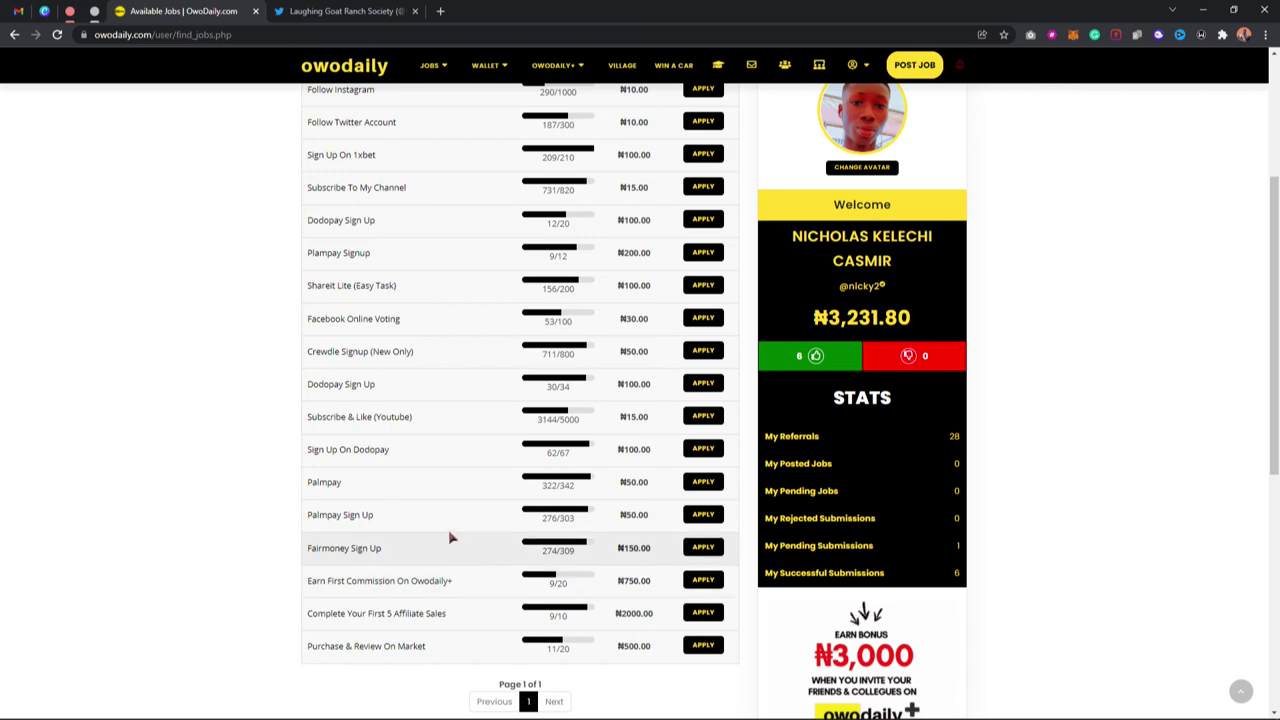
{"action": "scroll", "coordinate": [438, 522], "scroll_direction": "up", "scroll_amount": 3}
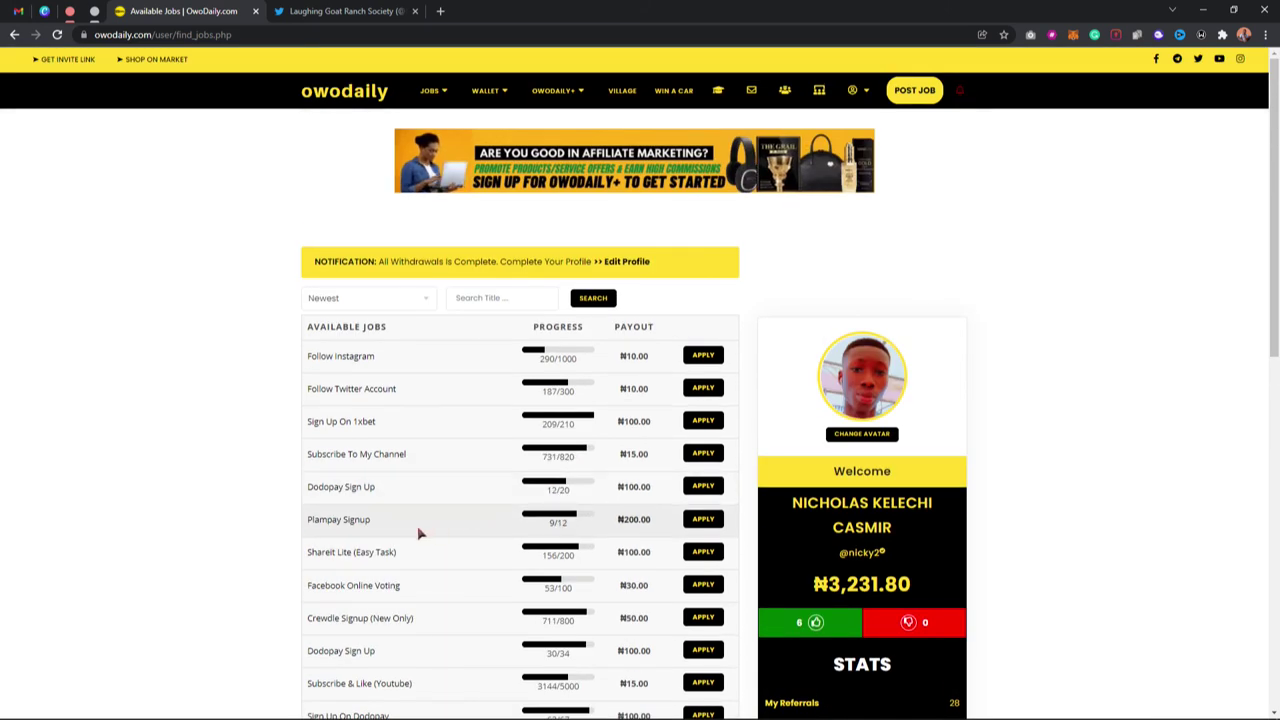